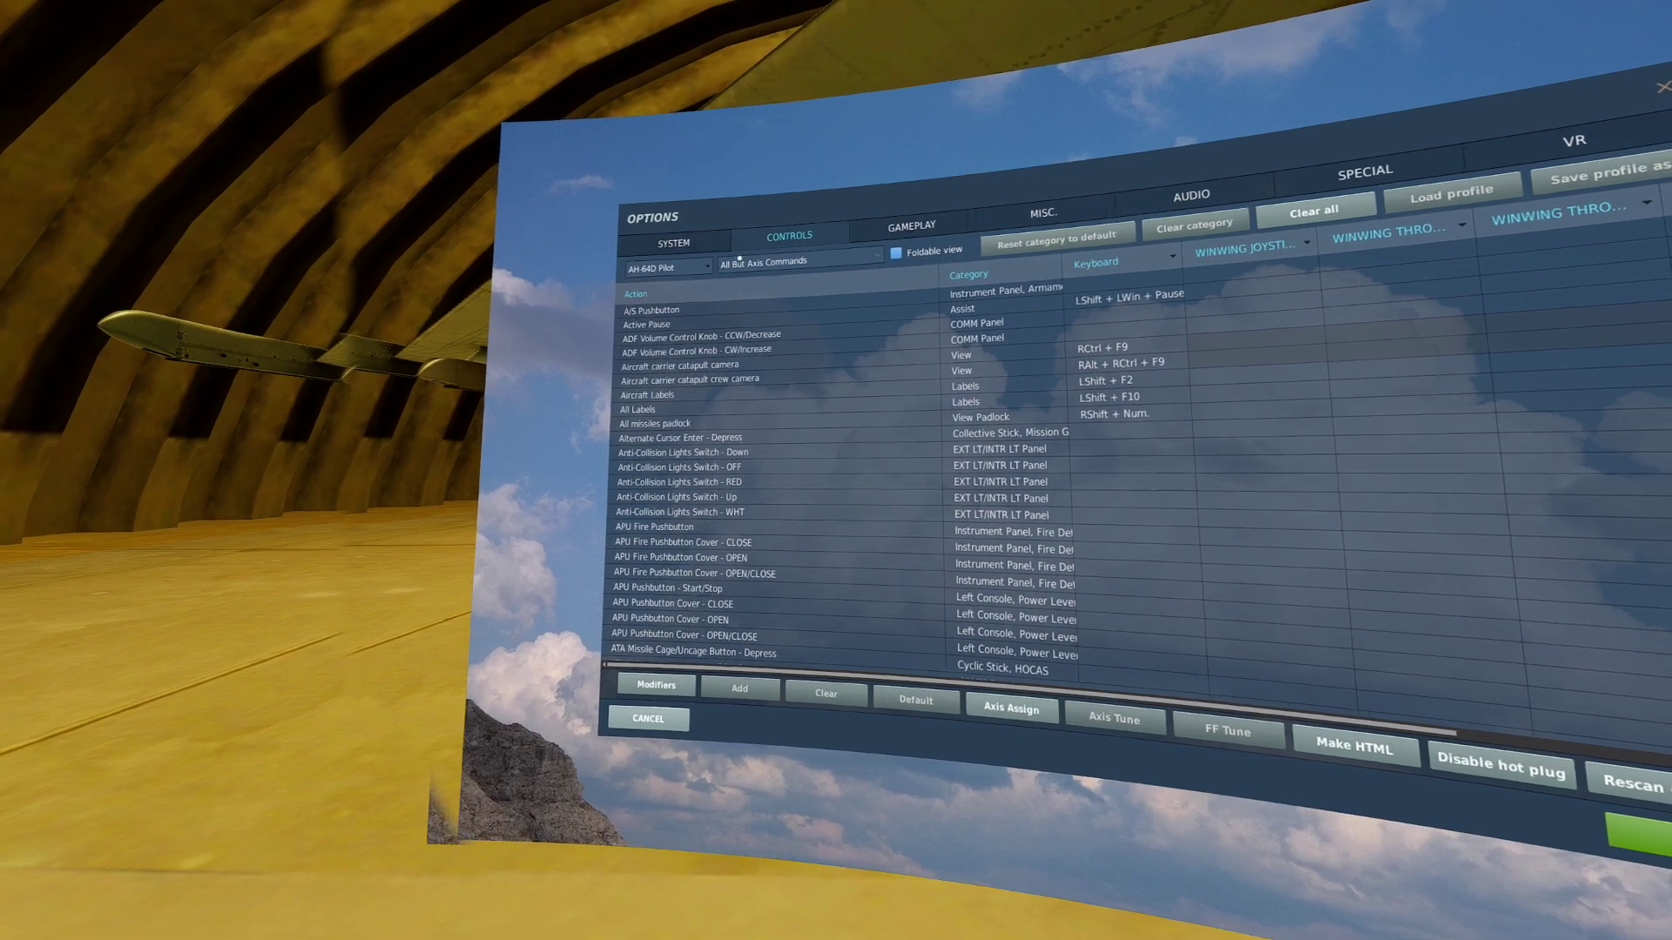
# - Filter the AH-64D Pilot controls list to Axis Commands
pyautogui.click(805, 232)
pyautogui.click(786, 302)
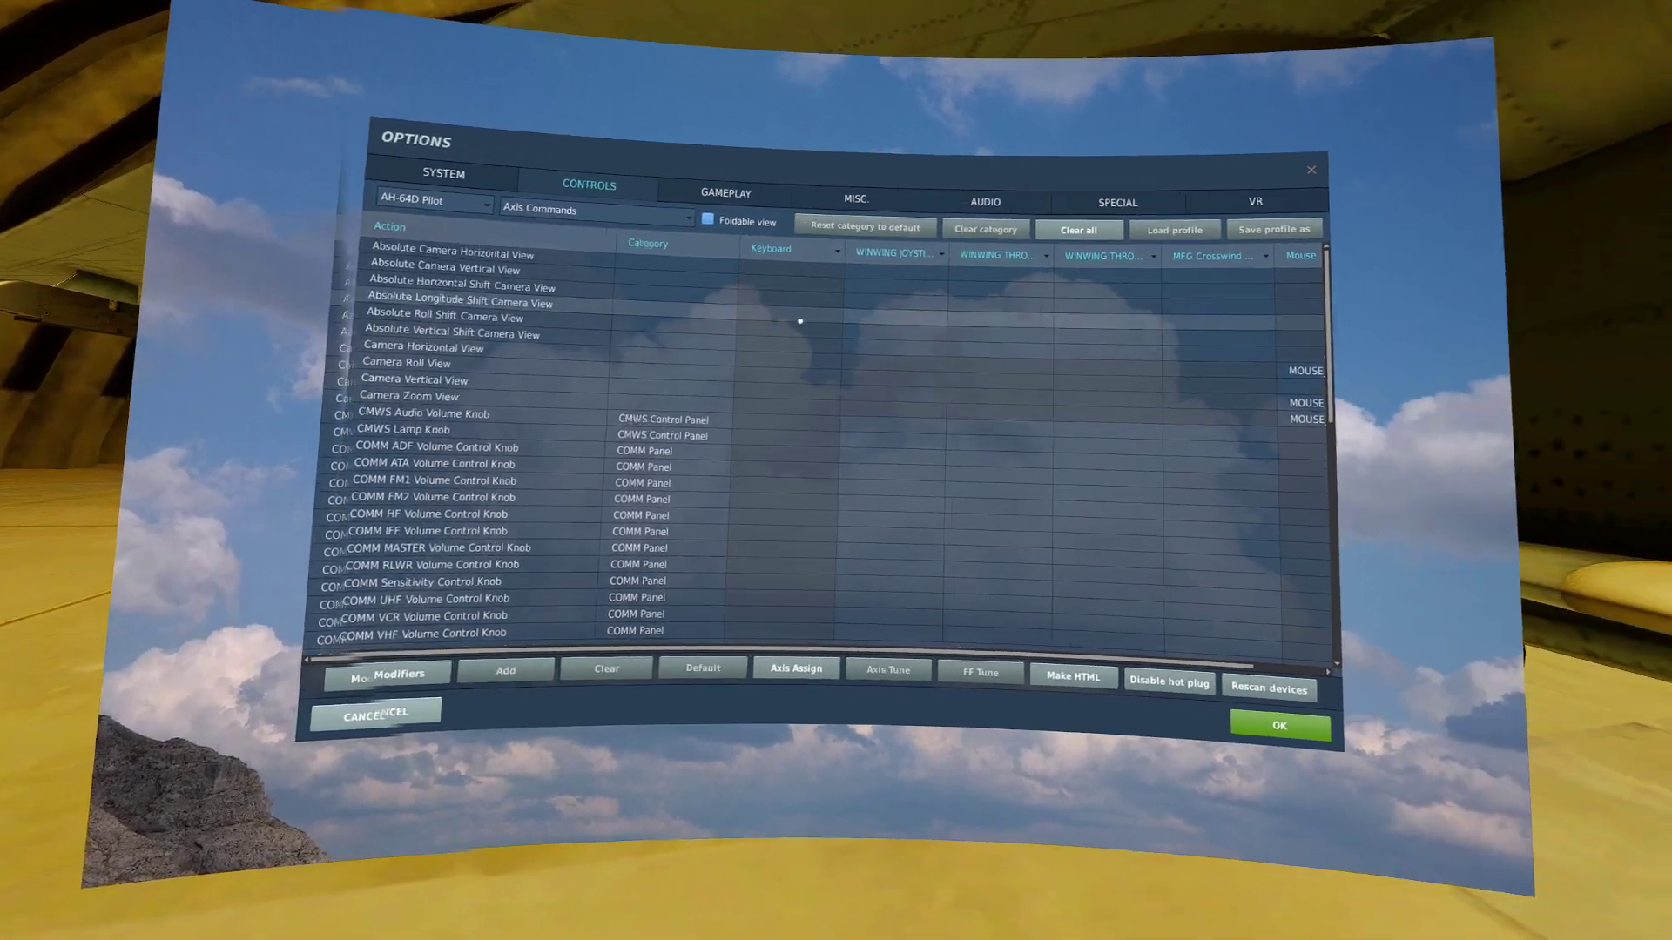
pyautogui.scroll(-1, 803, 320)
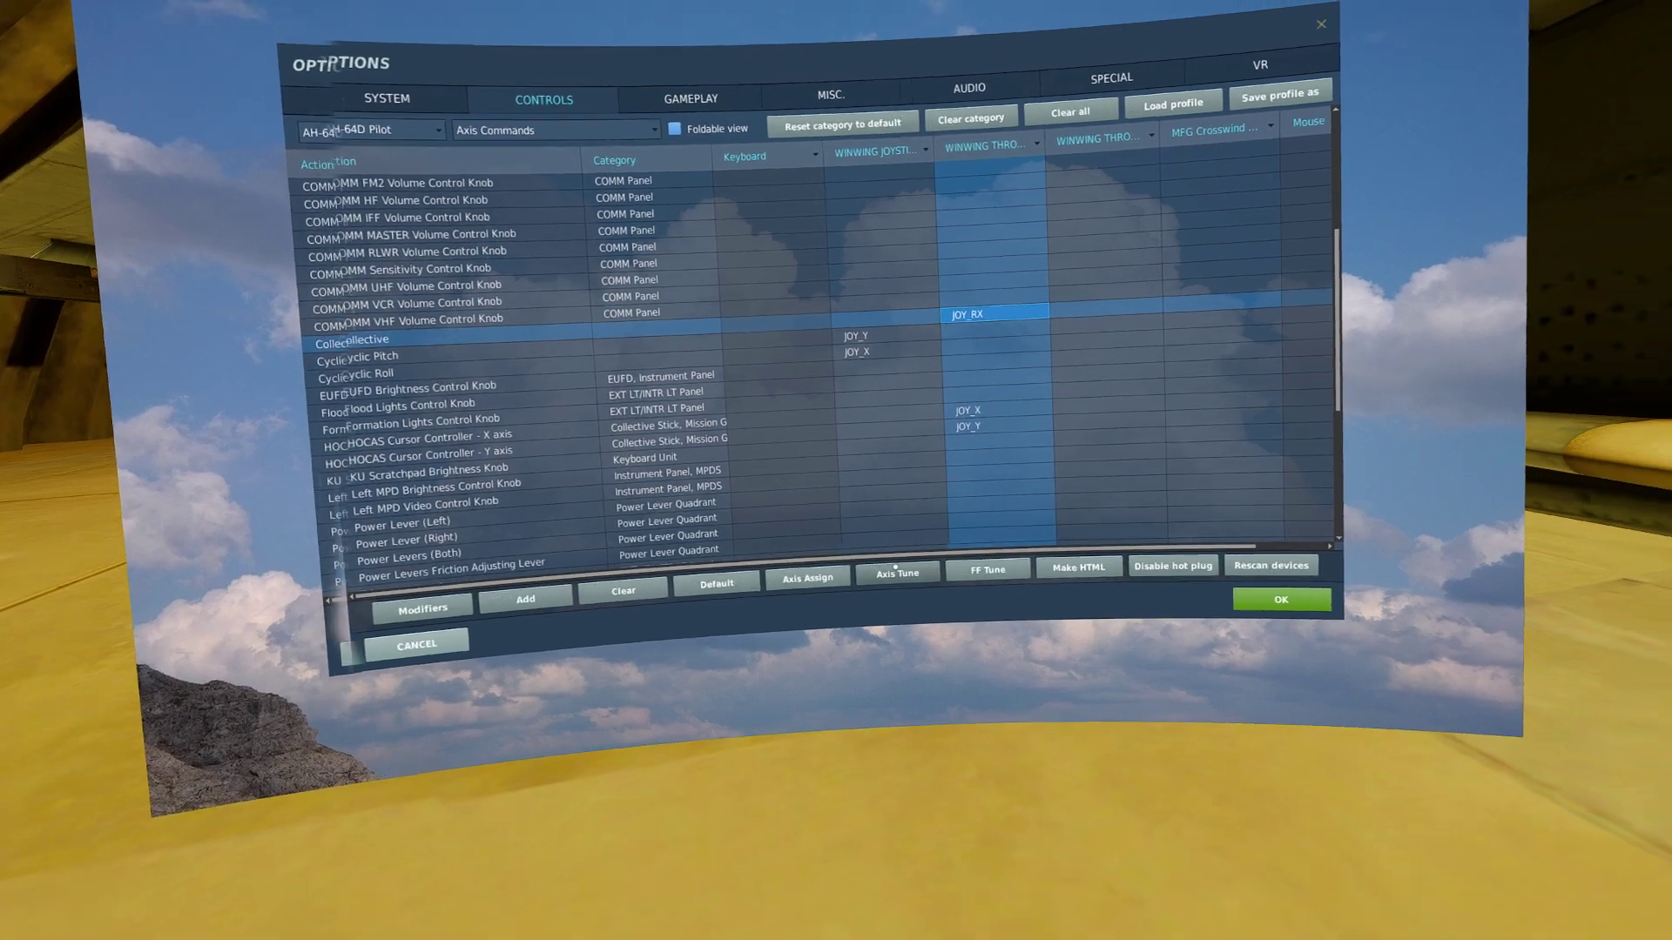
# - Open Axis Tune for the Collective (JOY_RX) and Cyclic Pitch (JOY_Y) axes
pyautogui.click(895, 569)
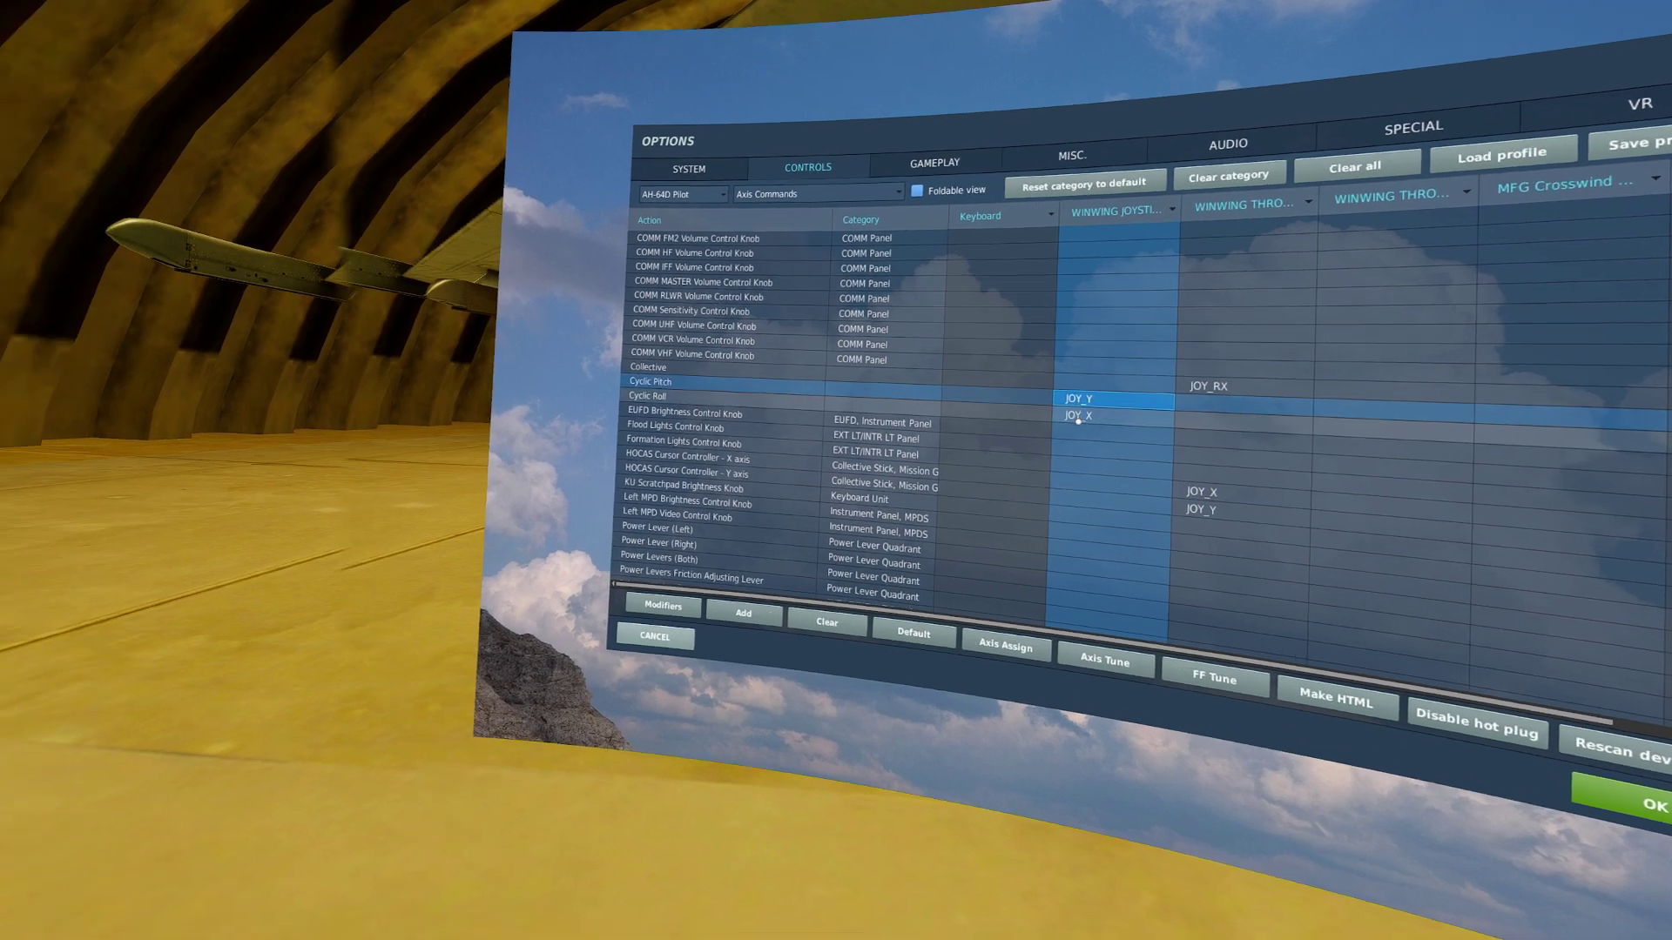
pyautogui.click(1001, 390)
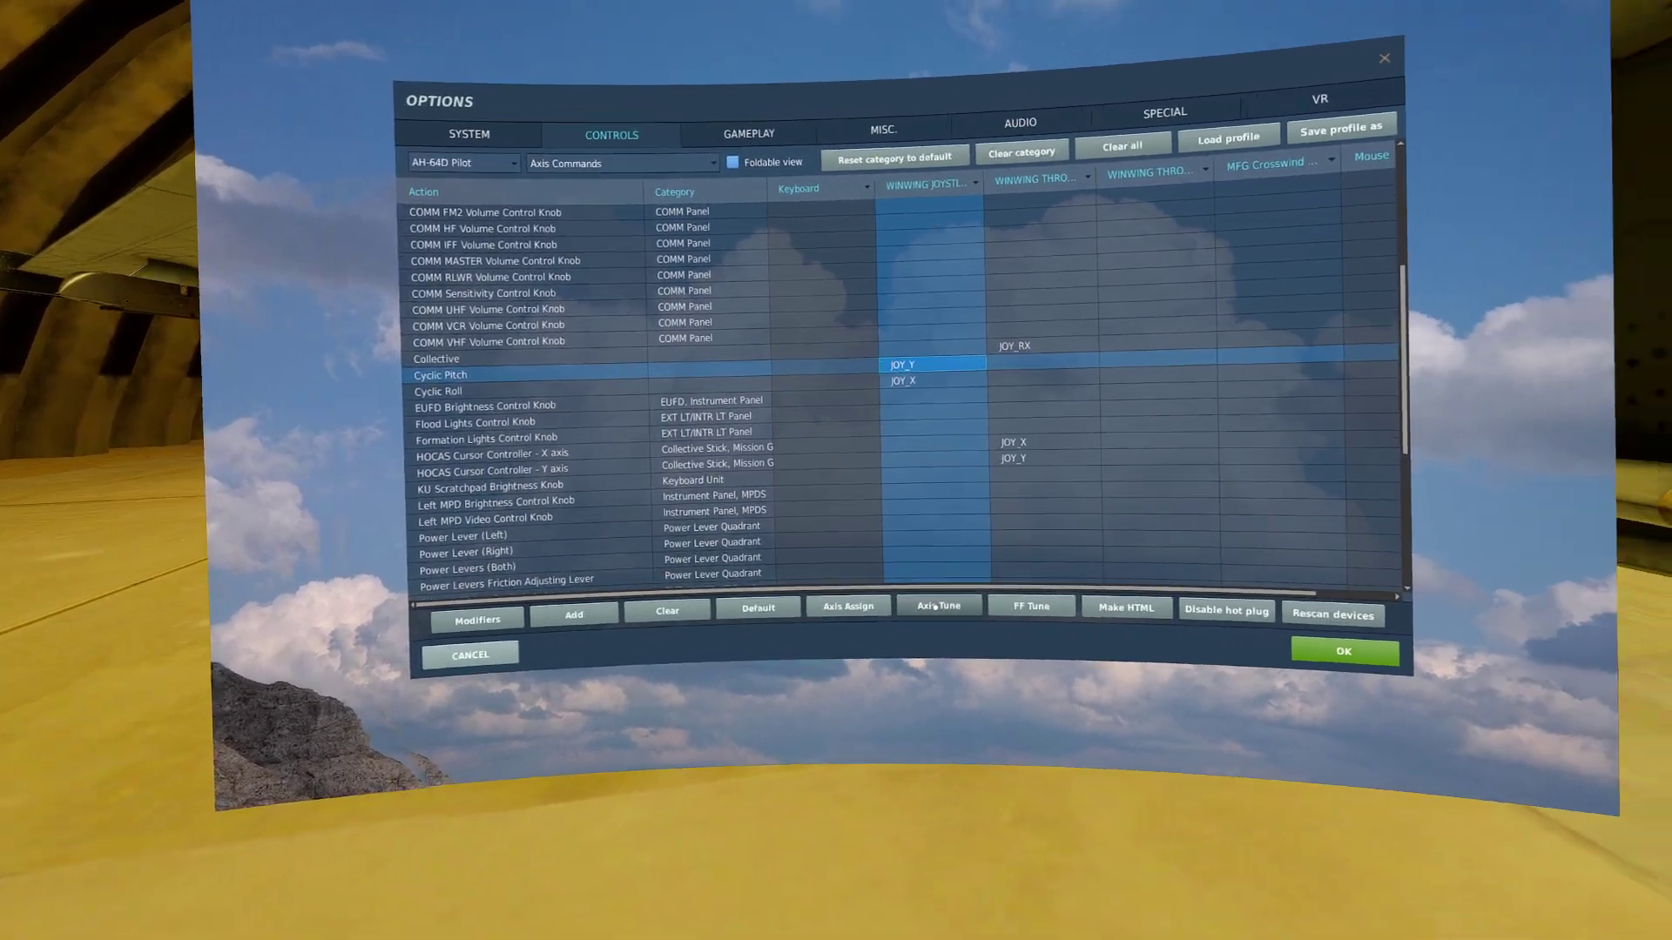
pyautogui.click(935, 607)
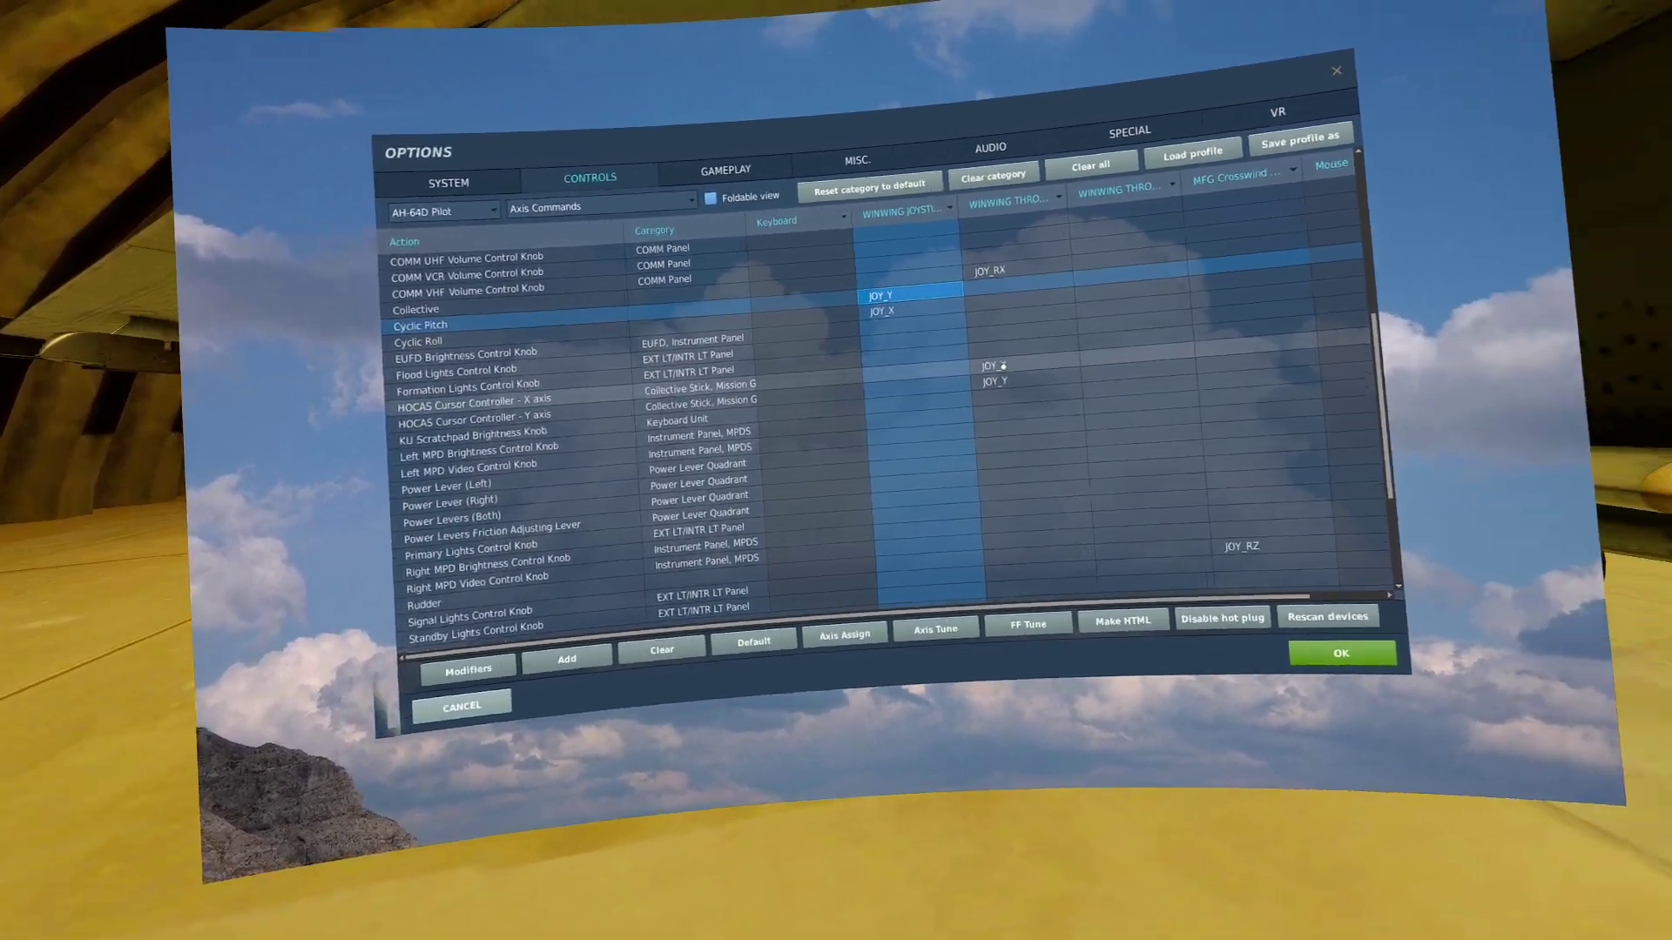
# - Check the Cursor Controller Y axis, then the Rudder JOY_RZ binding on the MFG Crosswind pedals
pyautogui.click(1115, 384)
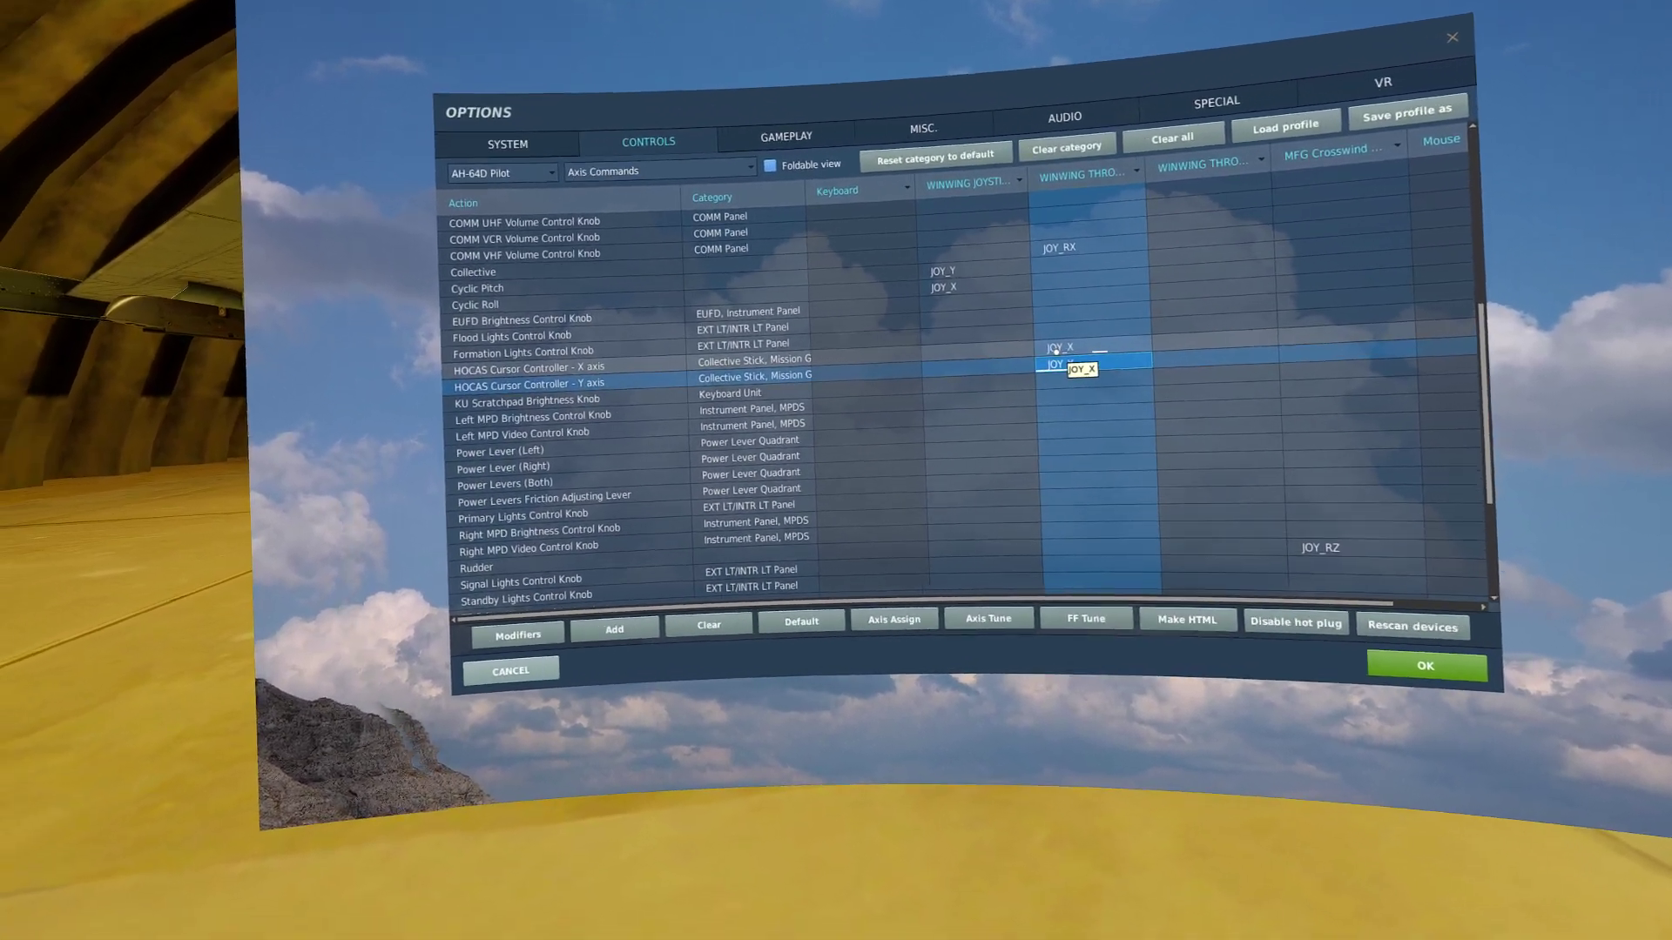
pyautogui.scroll(-4, 1034, 356)
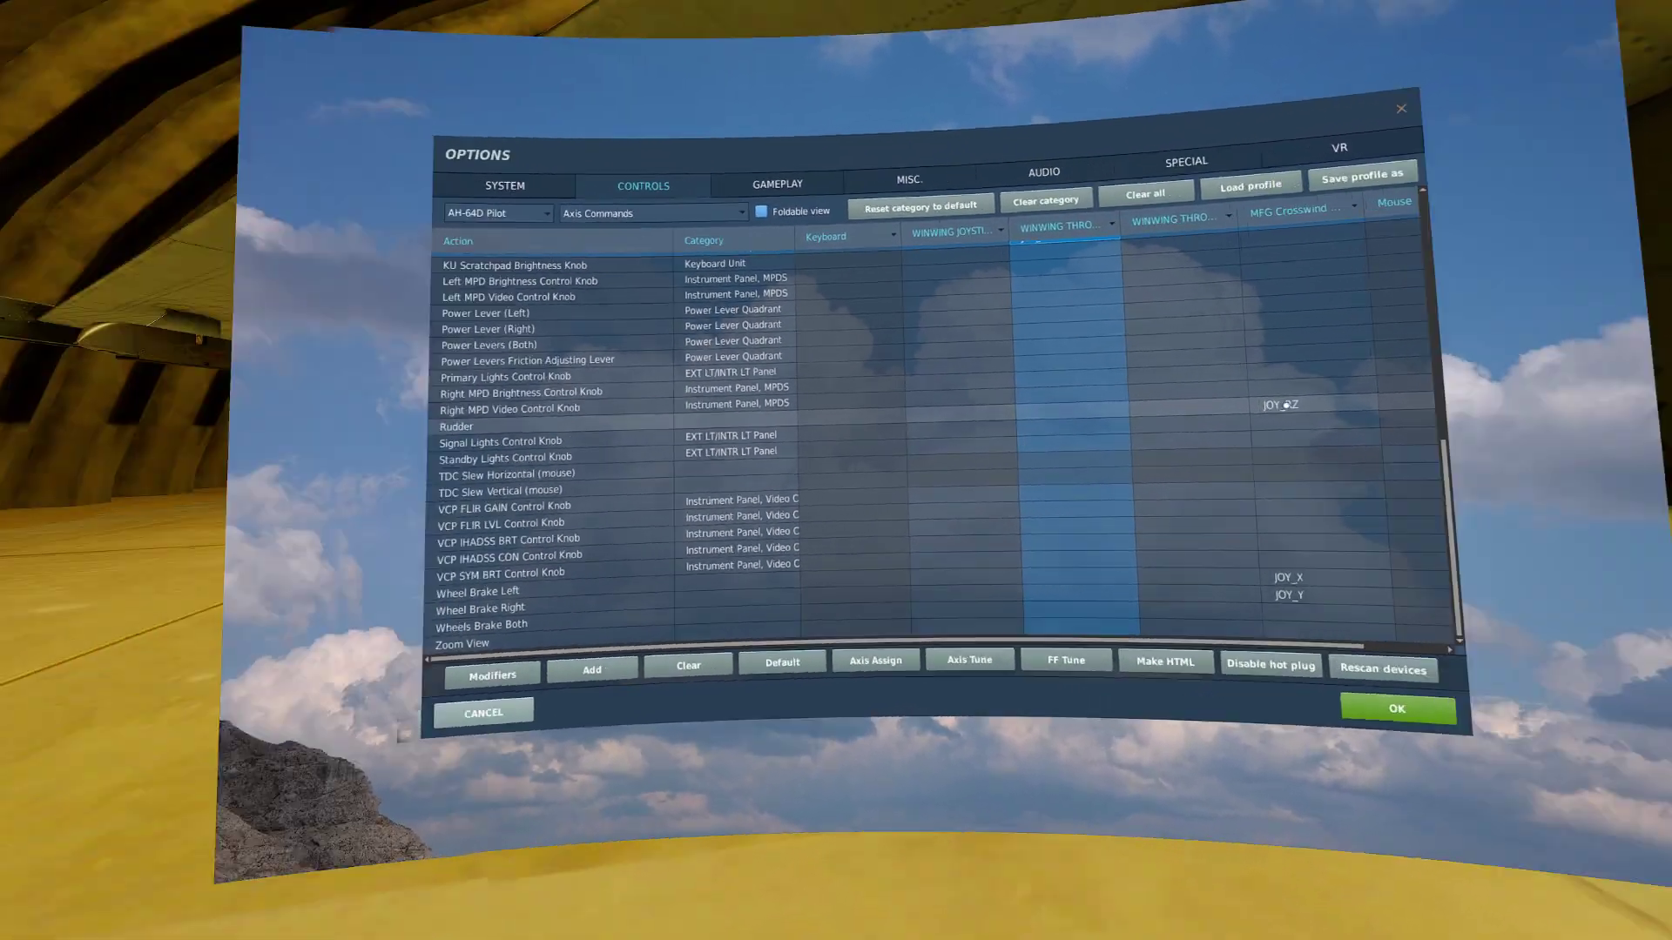
pyautogui.click(1286, 405)
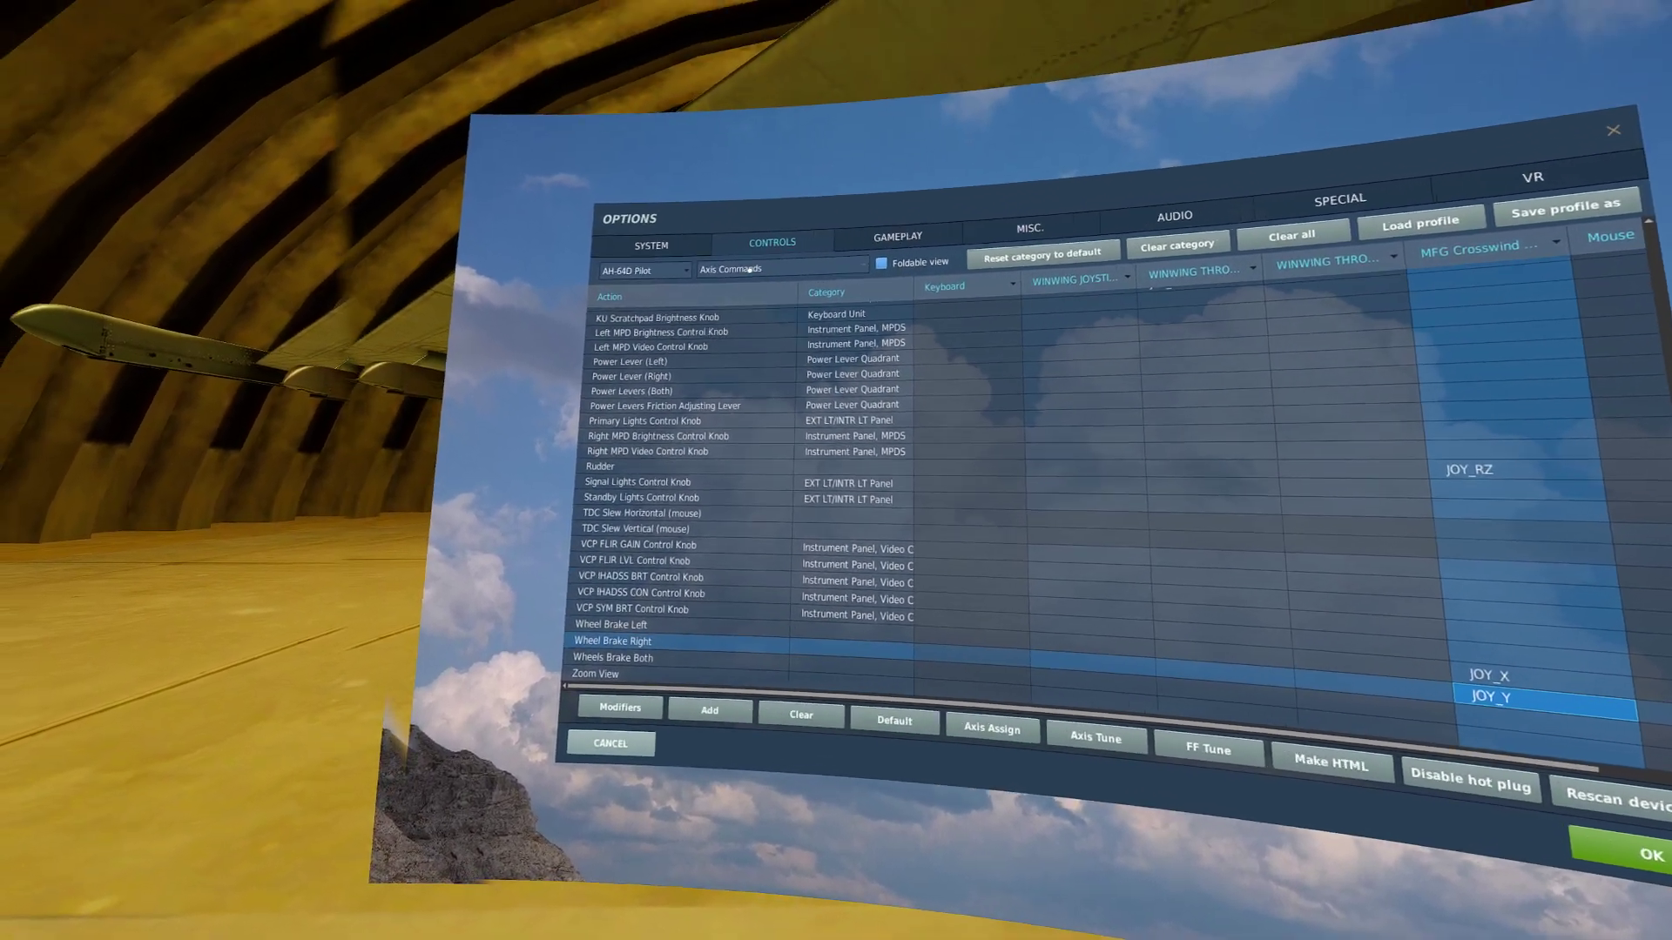
# - Switch to All But Axis Commands and locate the Weapons Trigger detents on JOY_BTN9 and JOY_BTN10
pyautogui.click(736, 142)
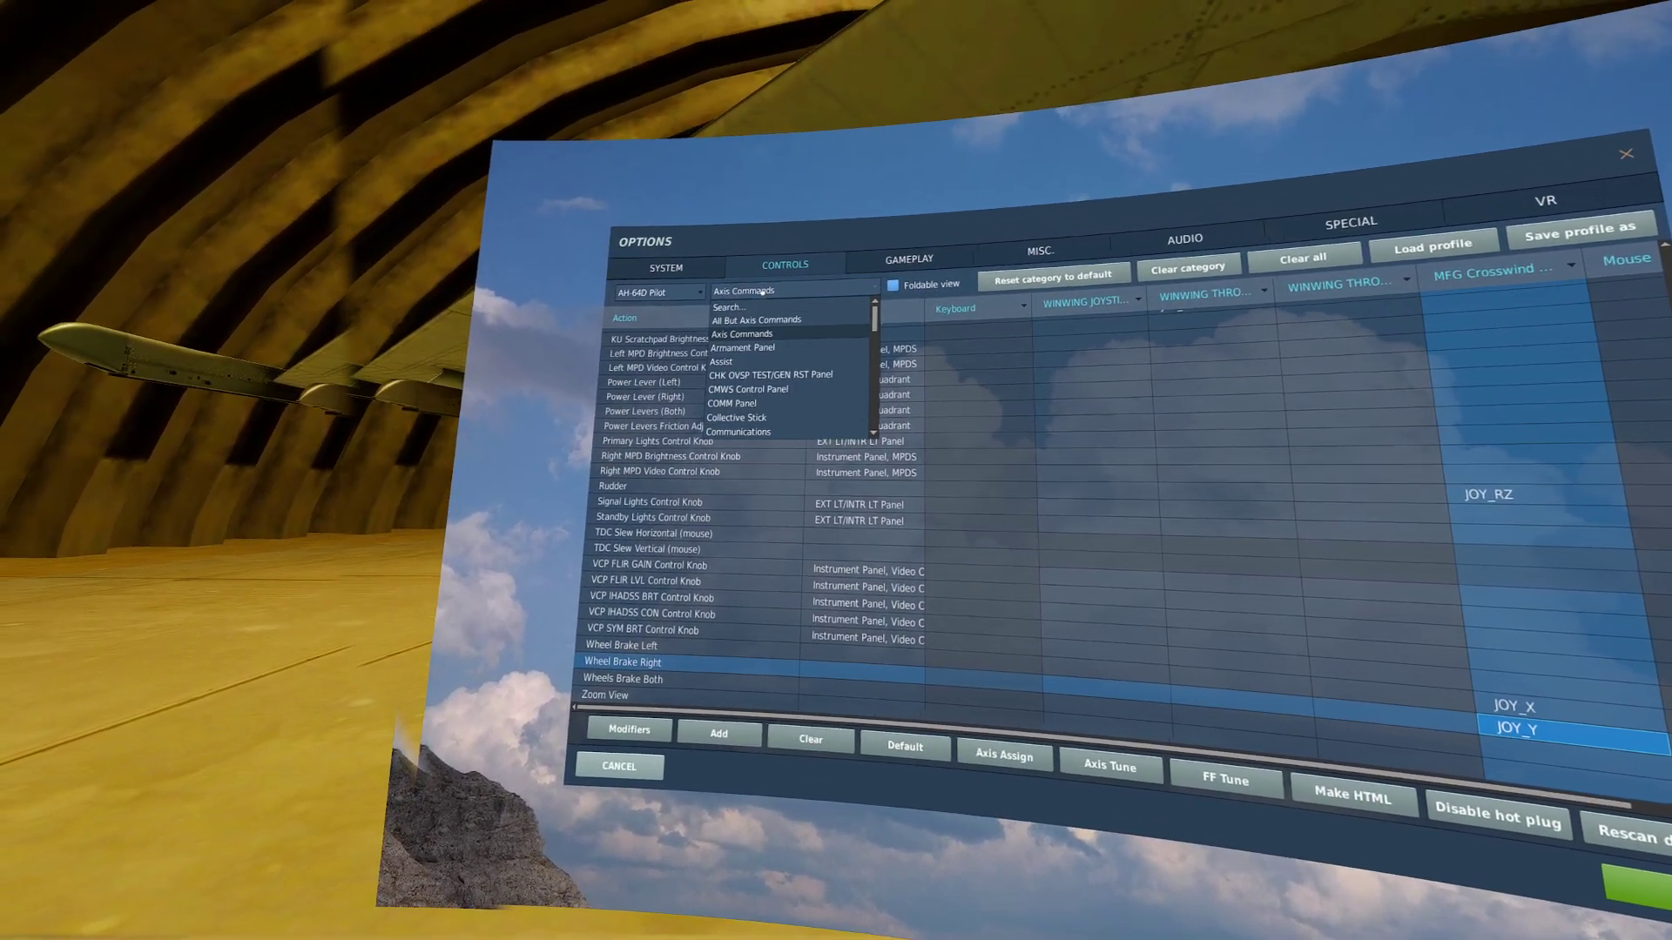
pyautogui.click(754, 328)
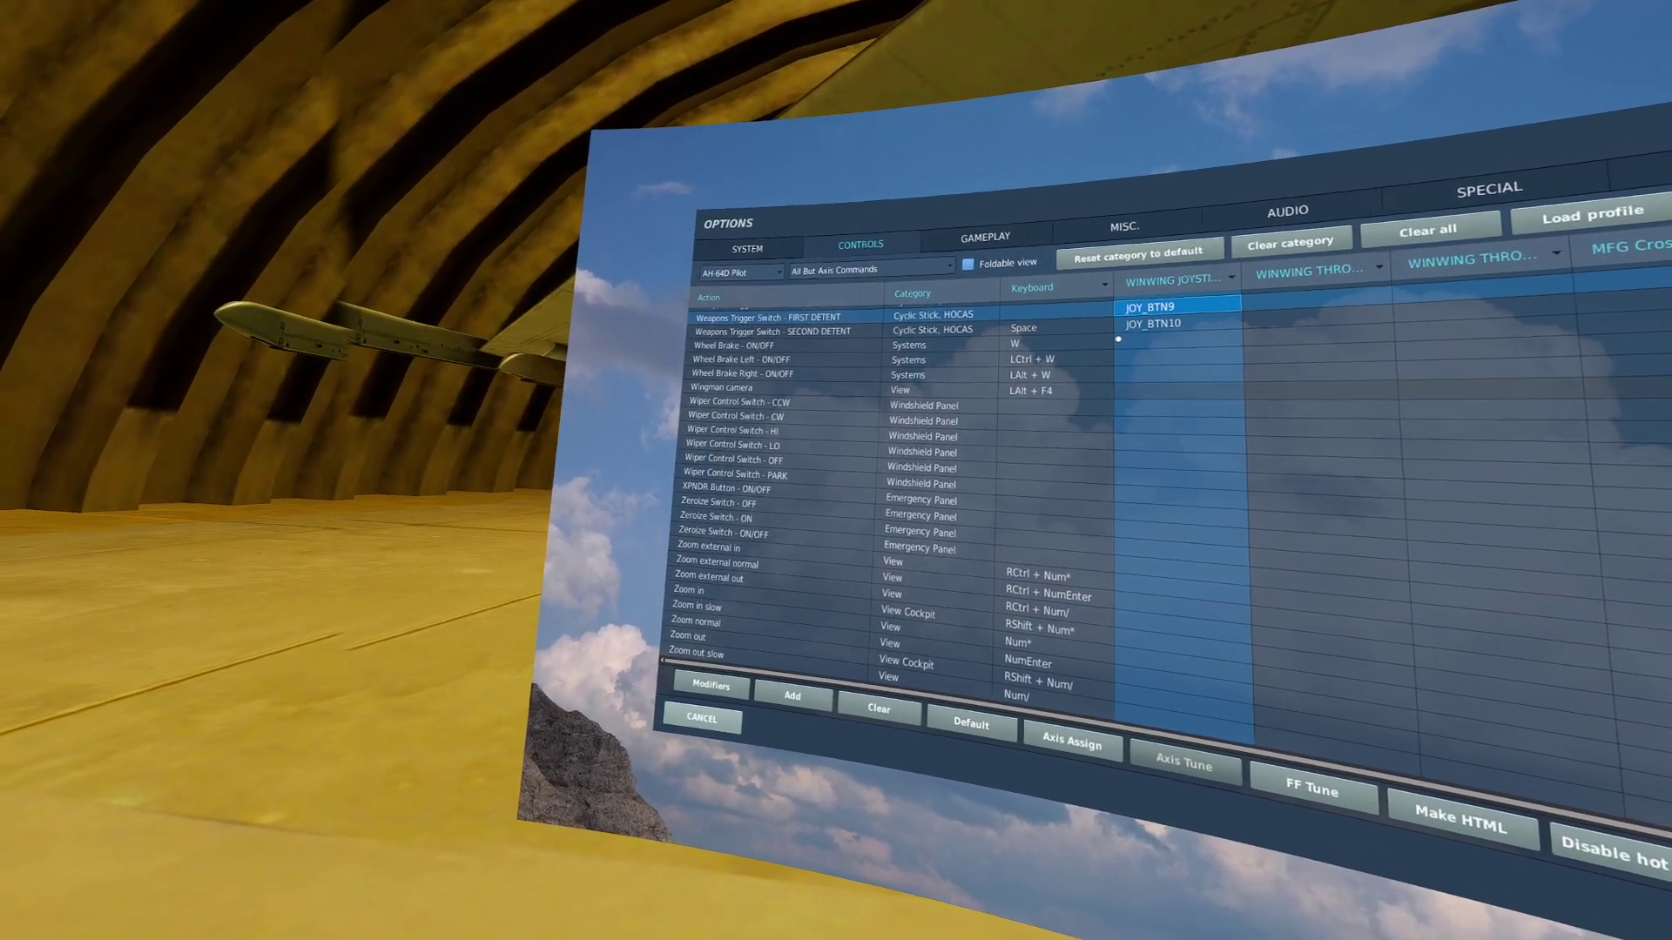
pyautogui.press('Down')
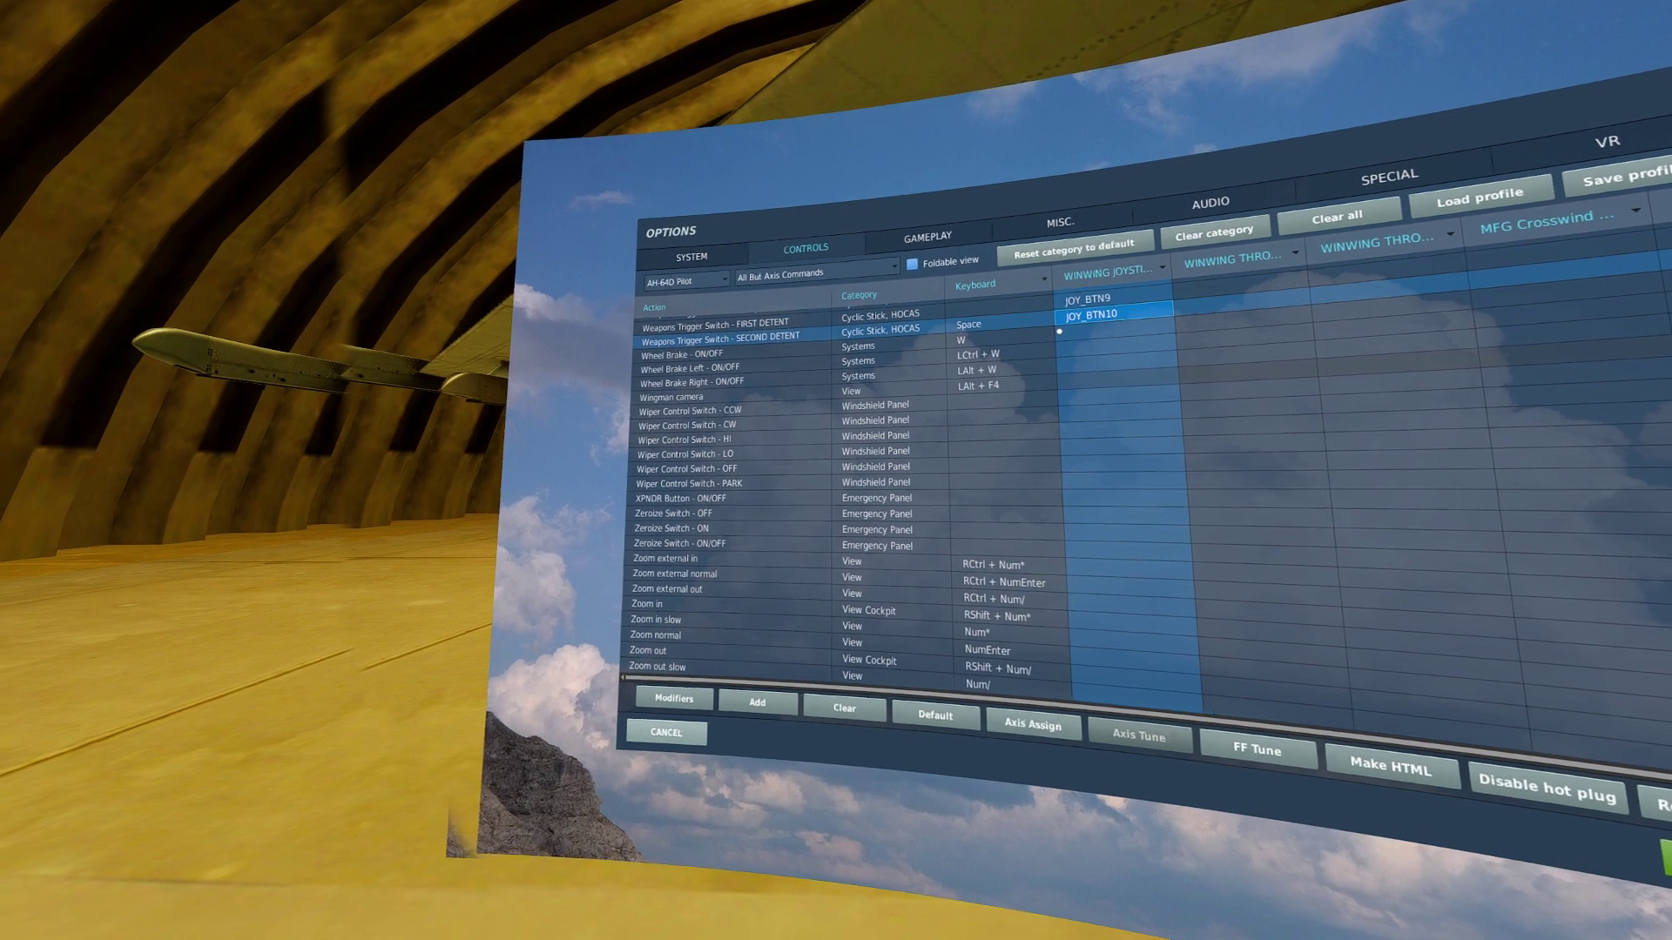
pyautogui.press('Down')
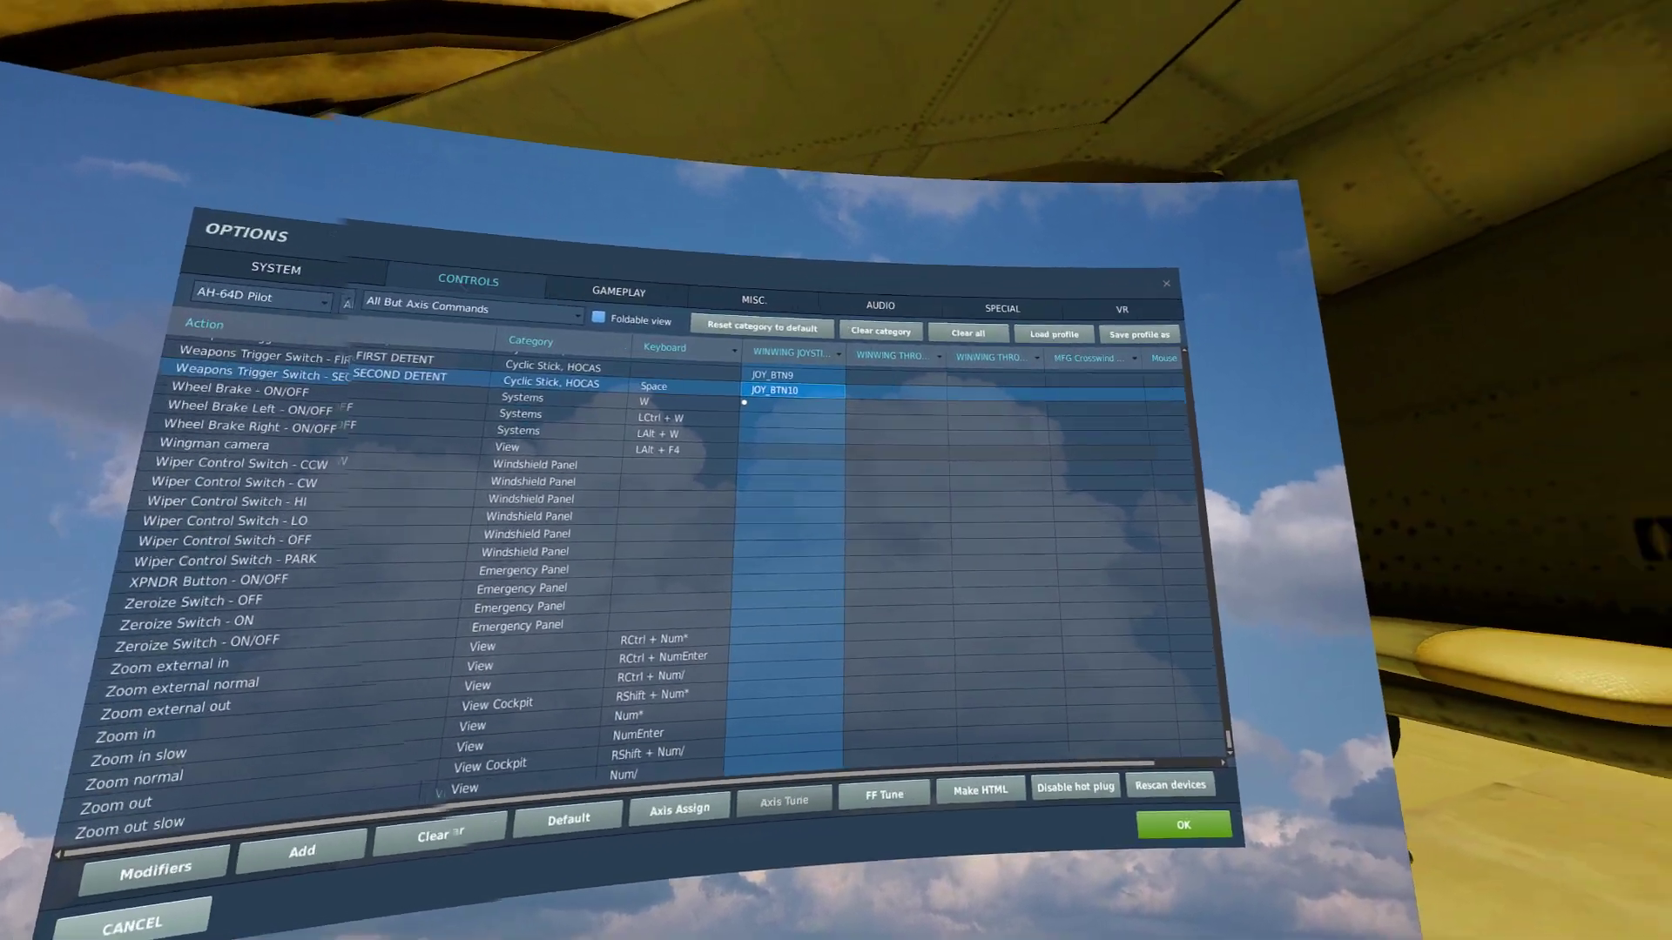
# - Work the joystick hat to find the Symbology Select Switch Up, Down and Depress bindings
pyautogui.press('Up')
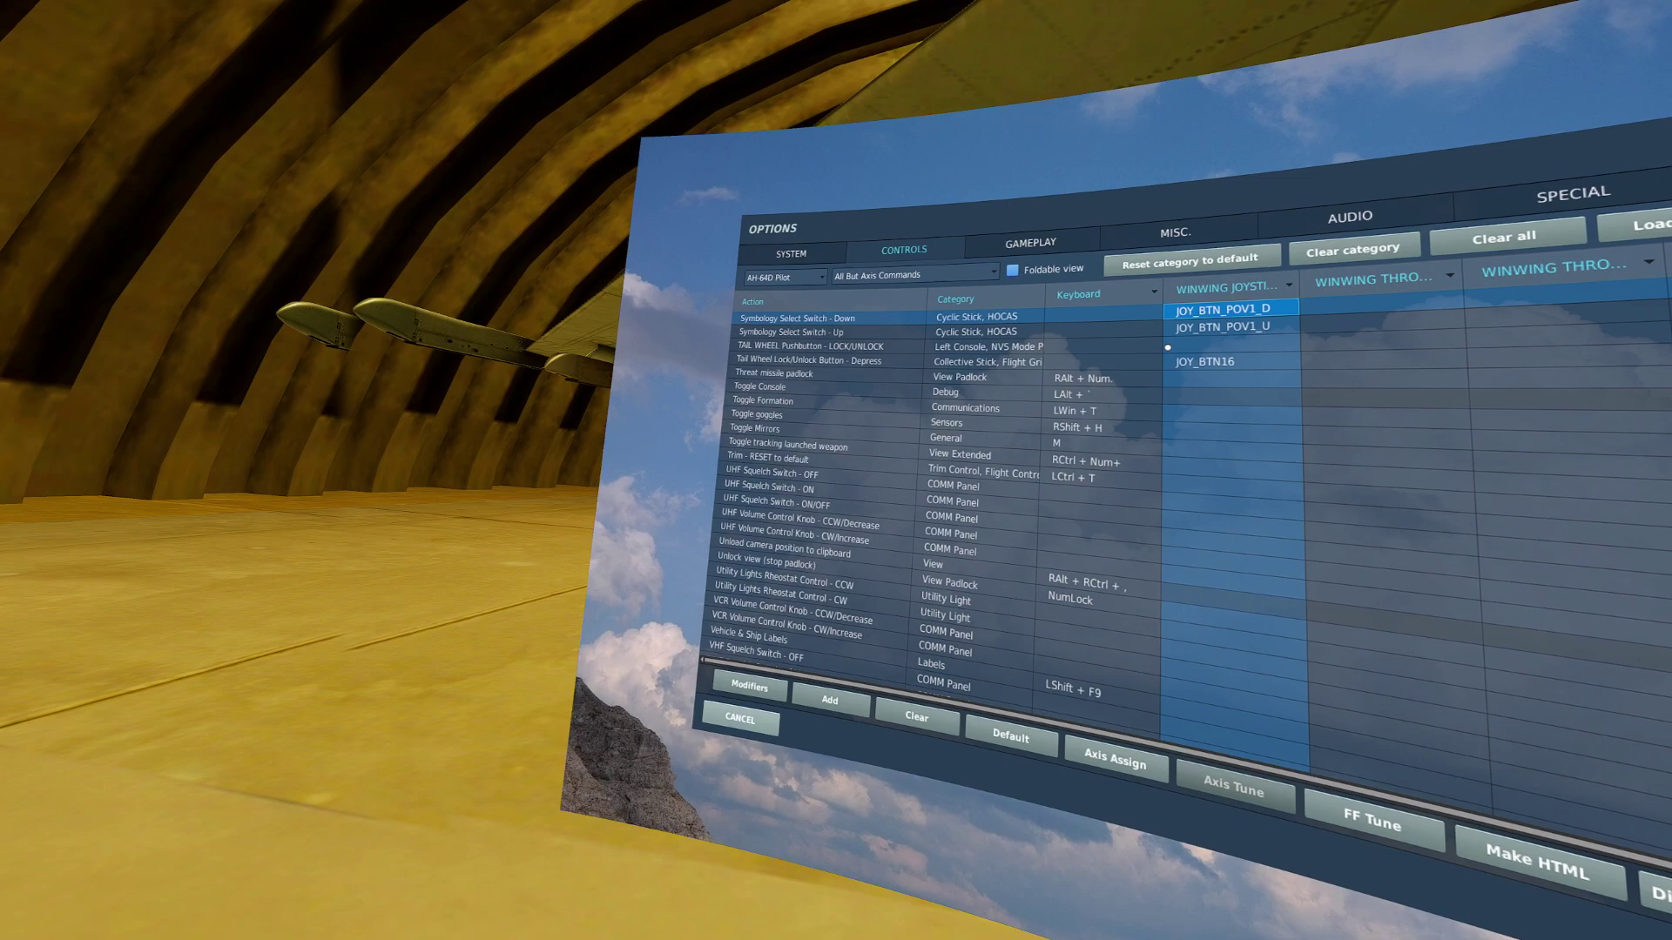
pyautogui.press('Up')
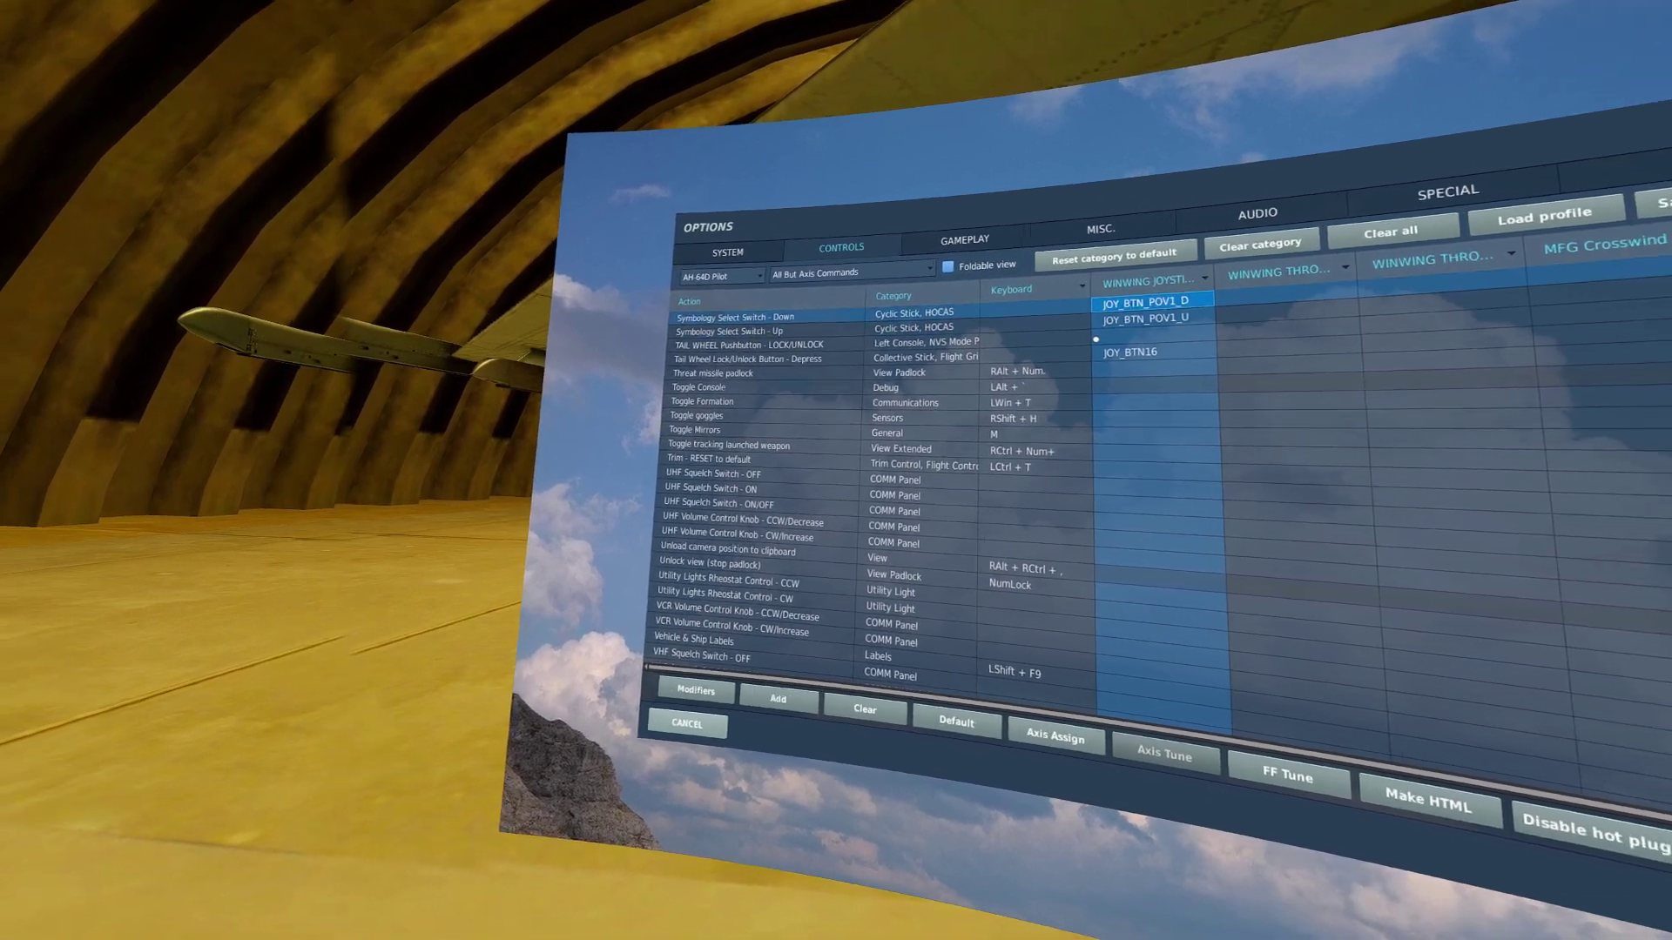
pyautogui.press('Up')
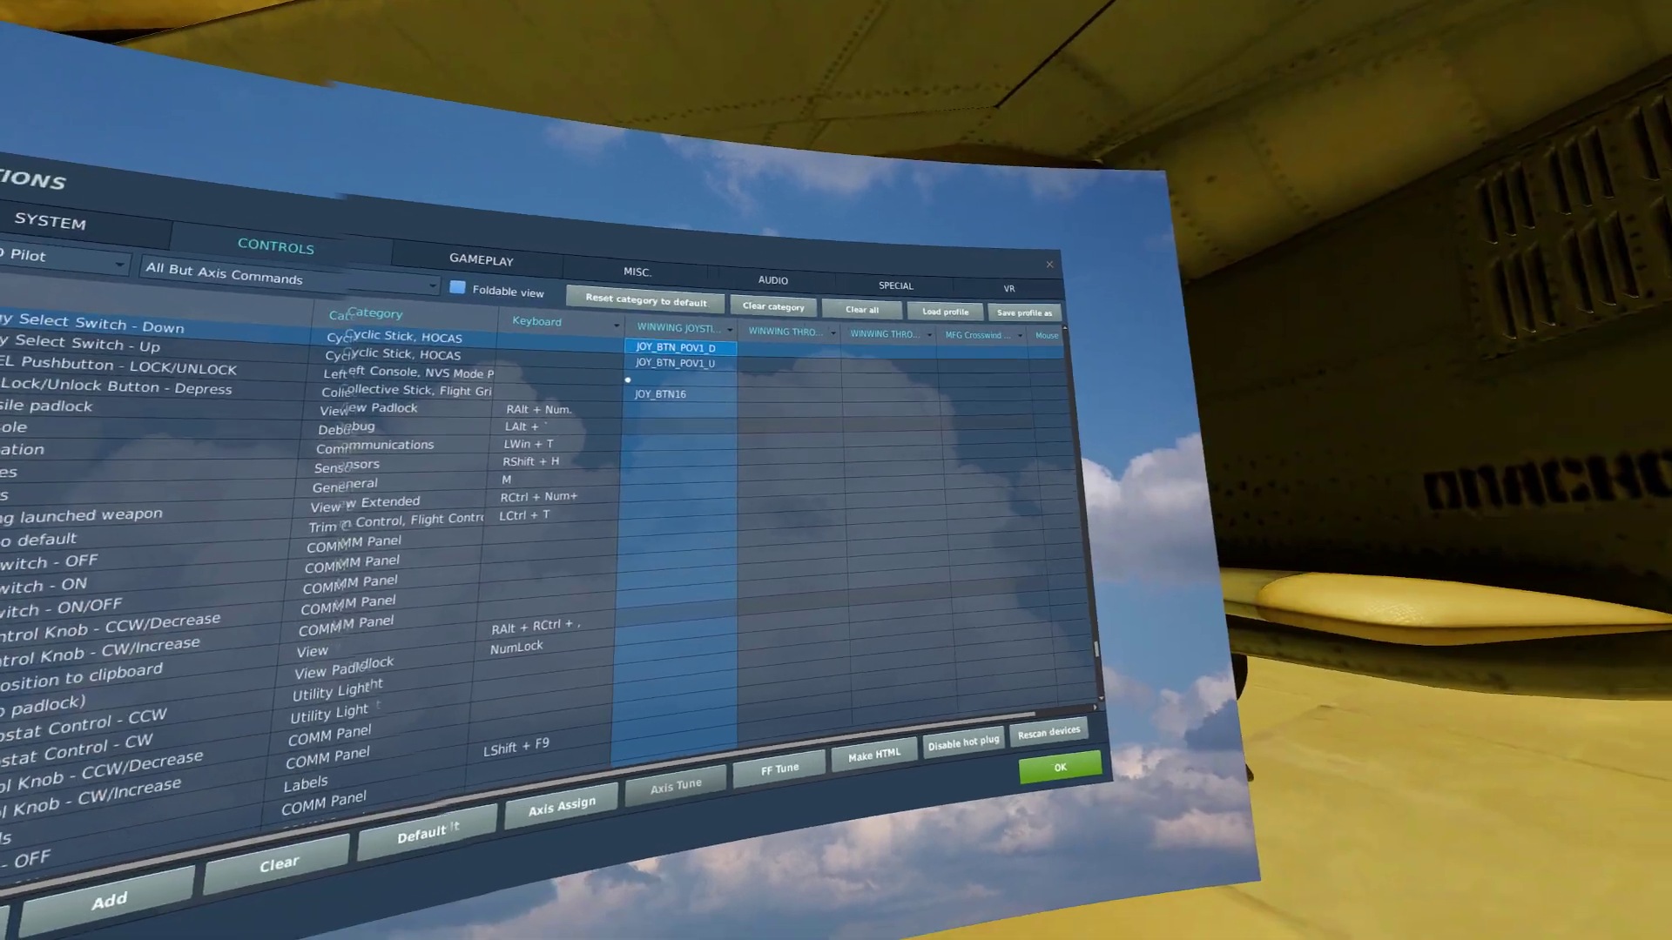
pyautogui.press('Down')
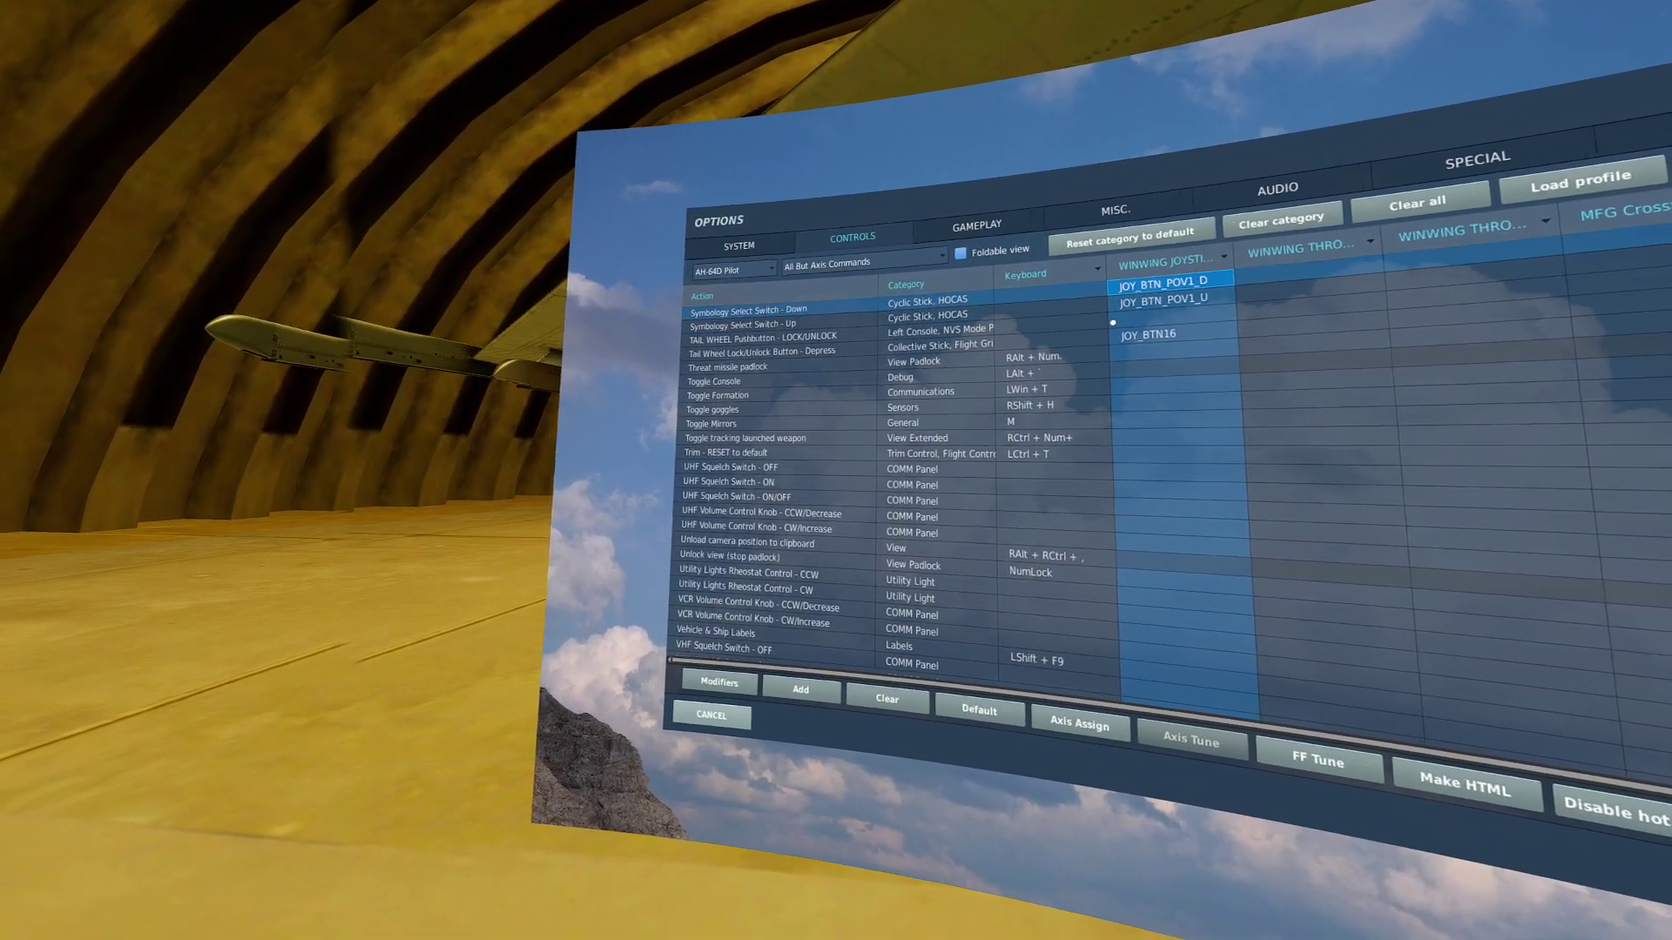
pyautogui.press('Down')
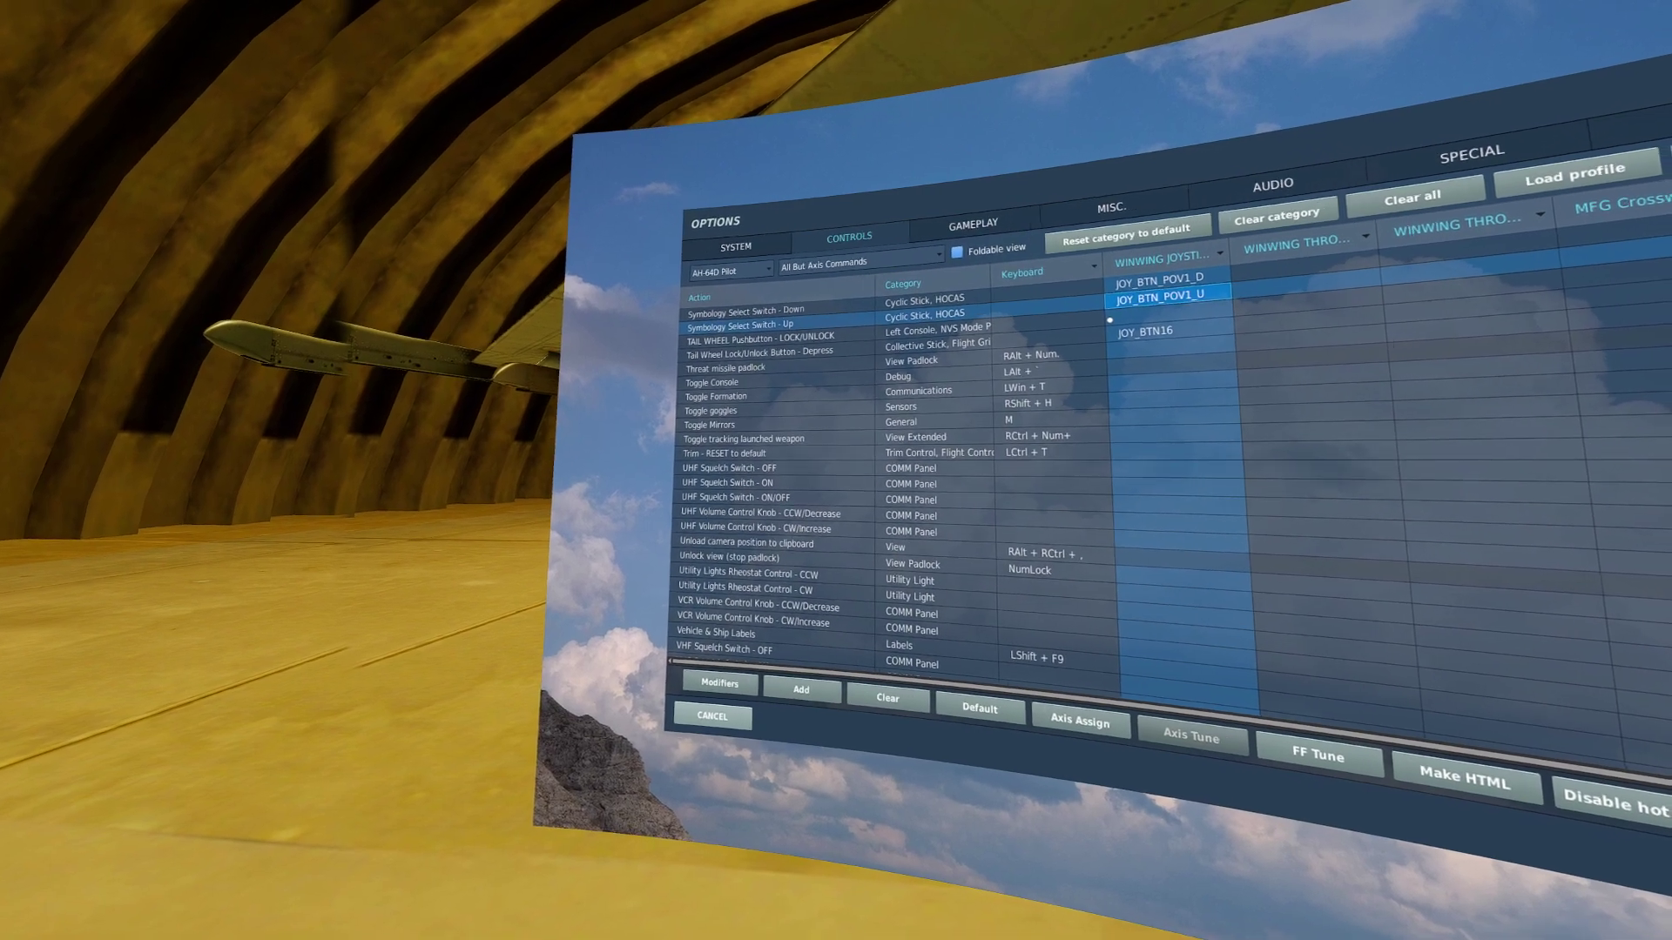
pyautogui.press('Up')
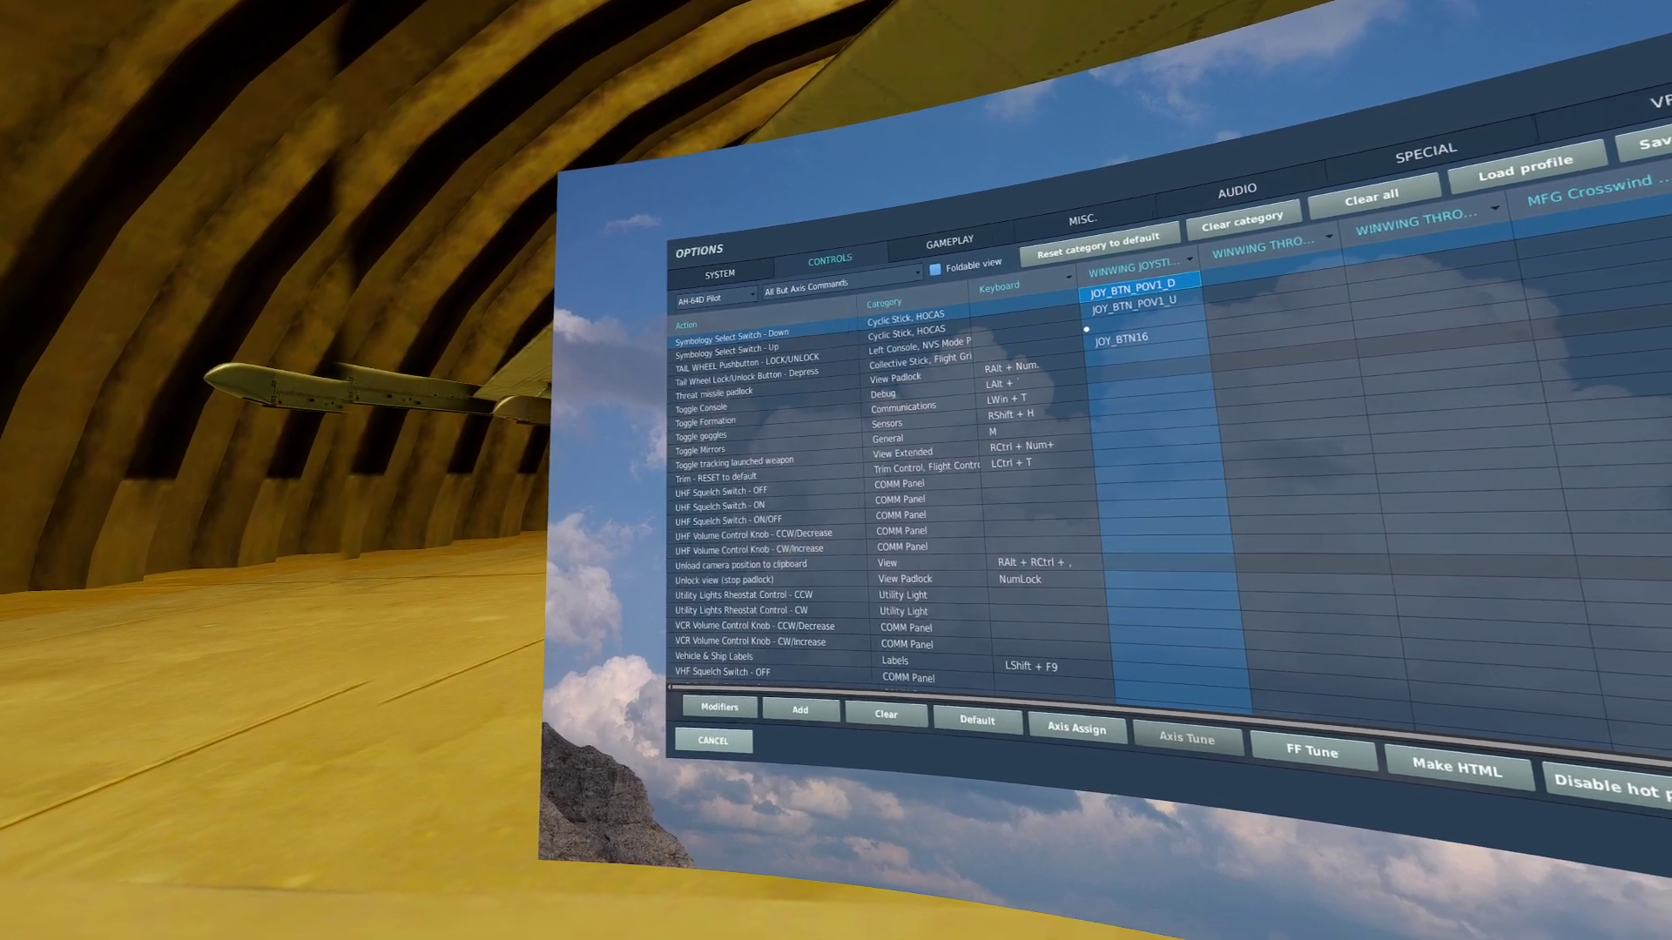
pyautogui.press('Up')
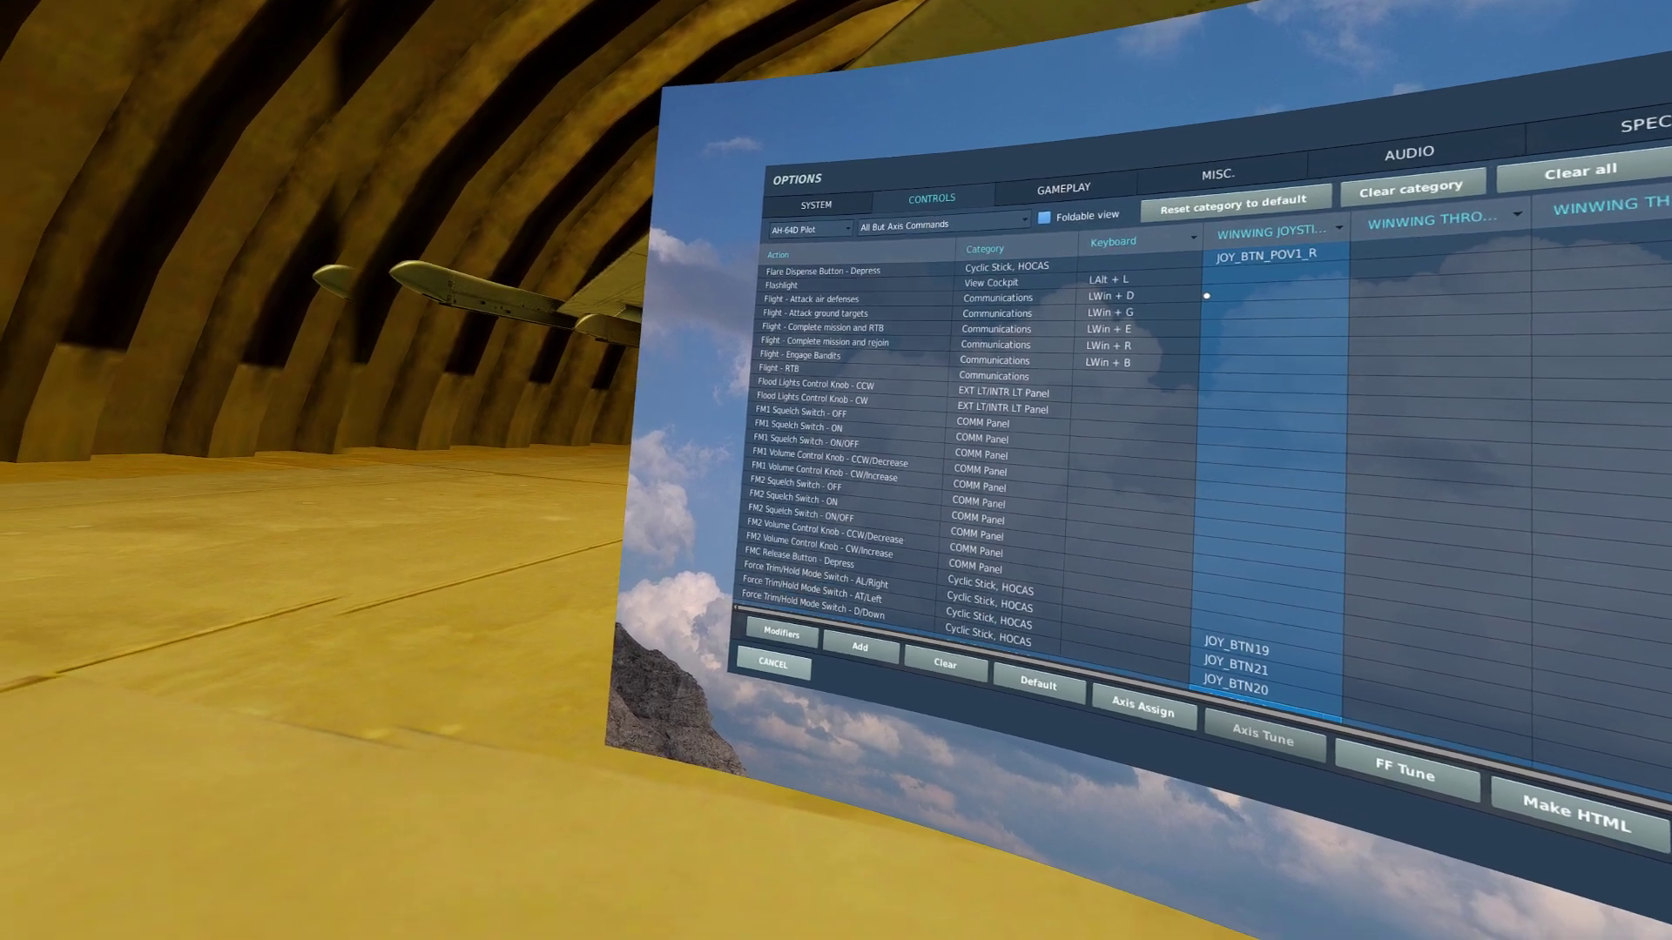
# - Select the Force Trim/Hold Mode Switch Down row and confirm its directions on JOY_BTN18–21
pyautogui.click(1235, 687)
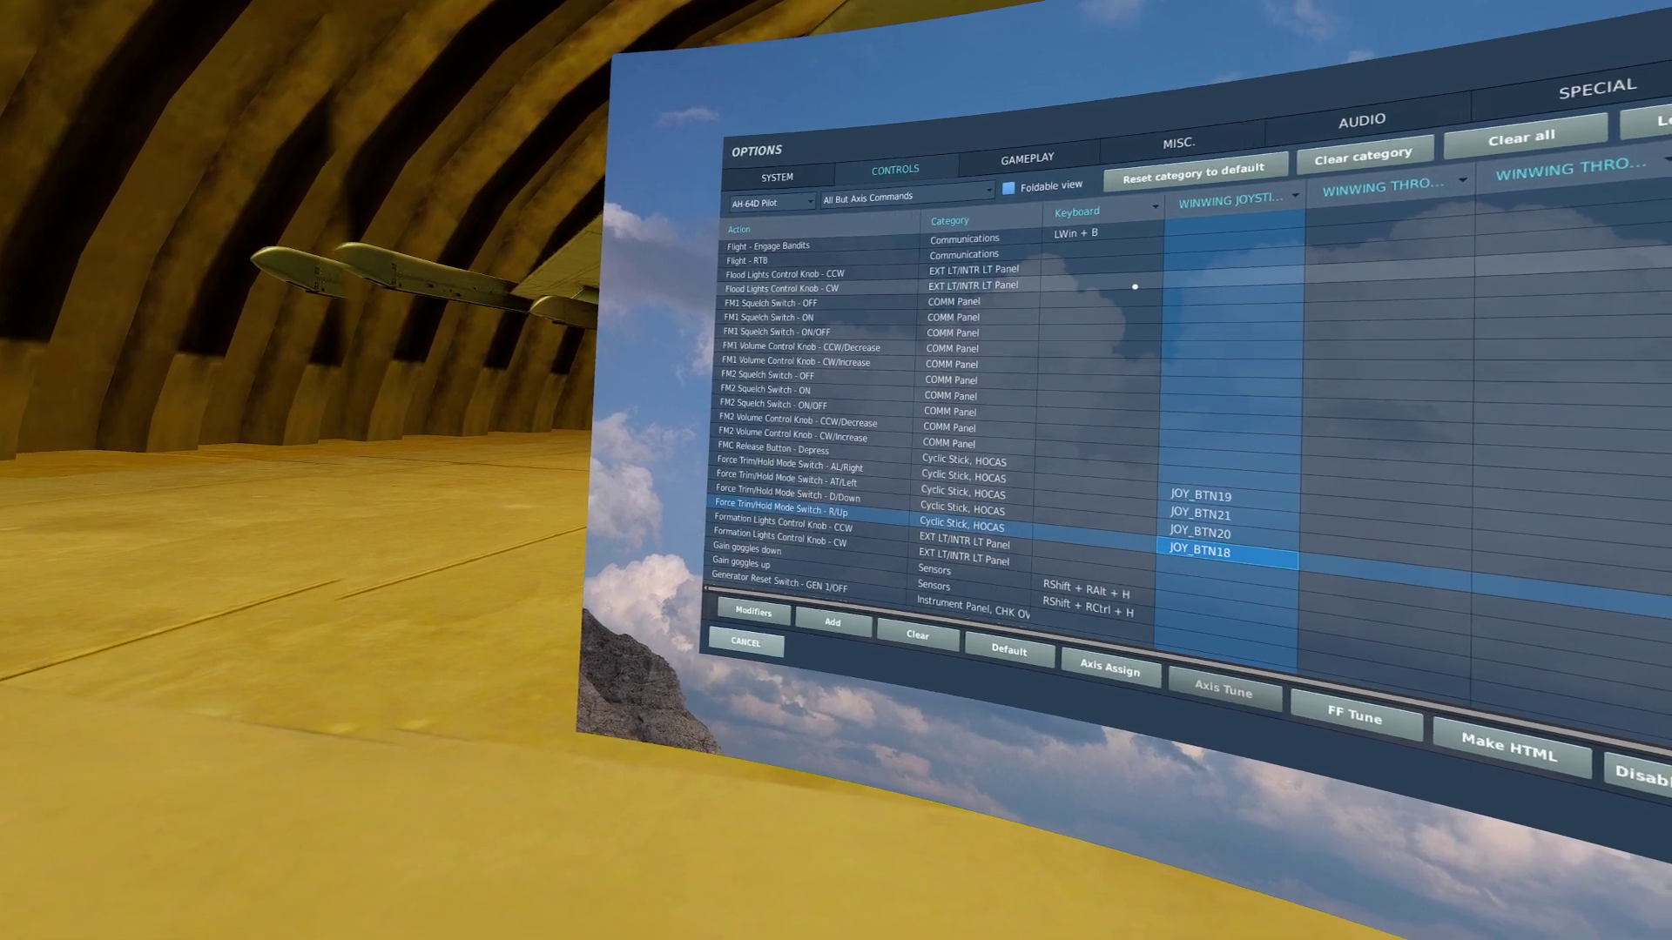
pyautogui.press('Up')
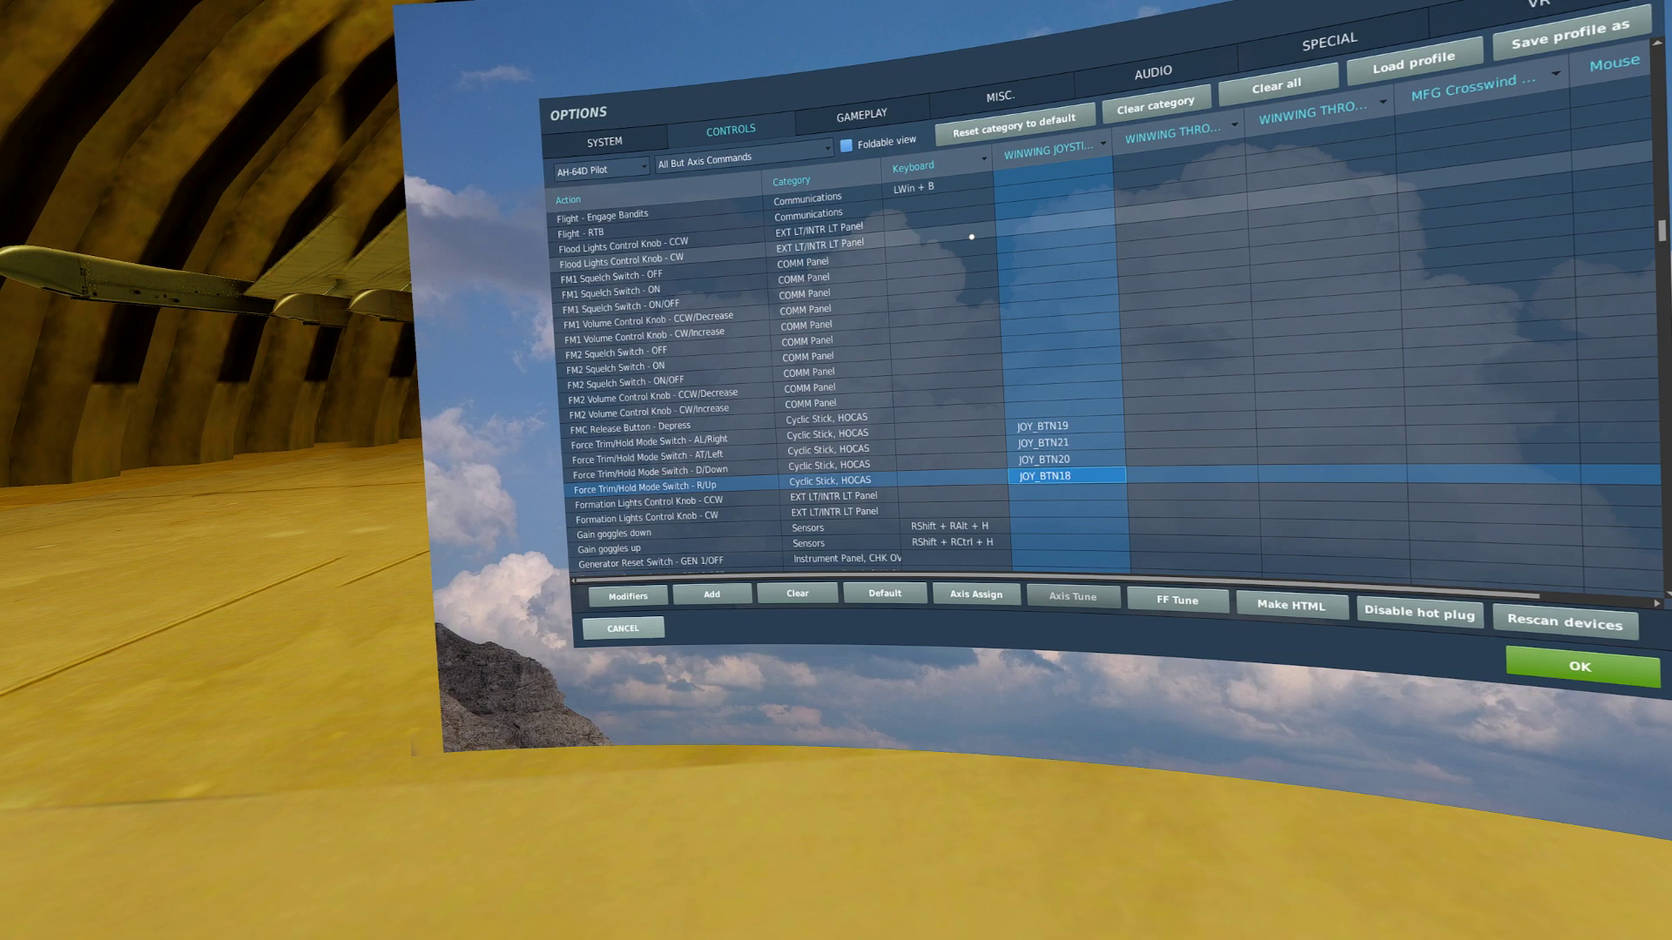
pyautogui.press('Up')
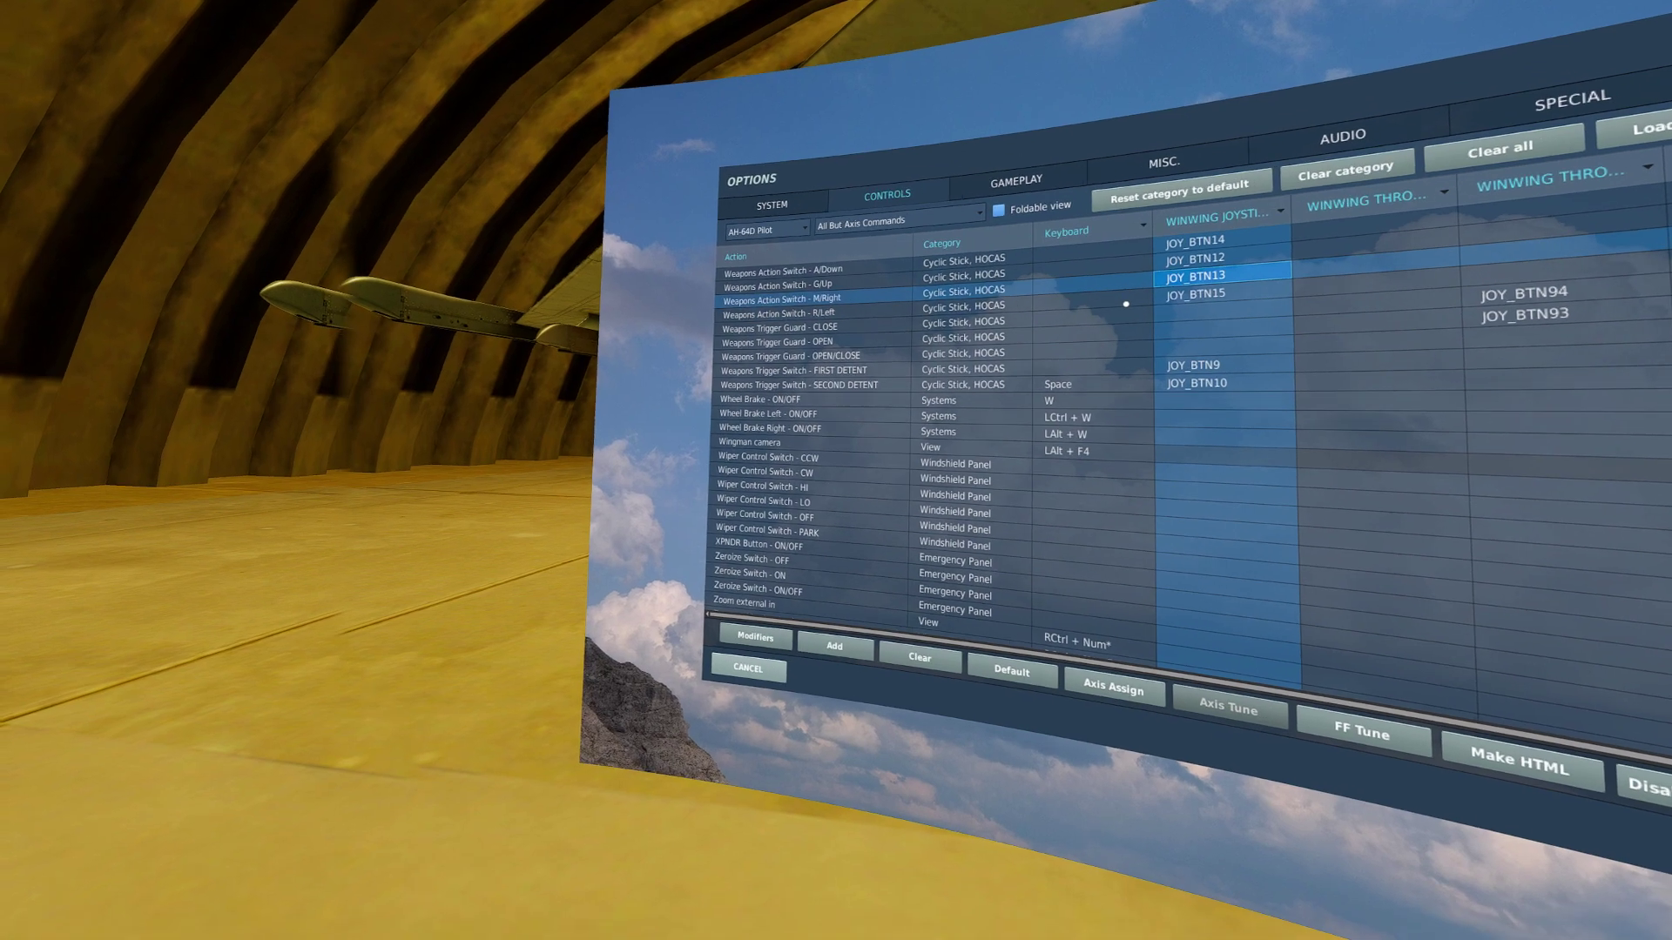
# - Highlight the Weapons Action Switch G/Up and M/Right bindings among JOY_BTN12–15
pyautogui.press('Up')
pyautogui.press('Up')
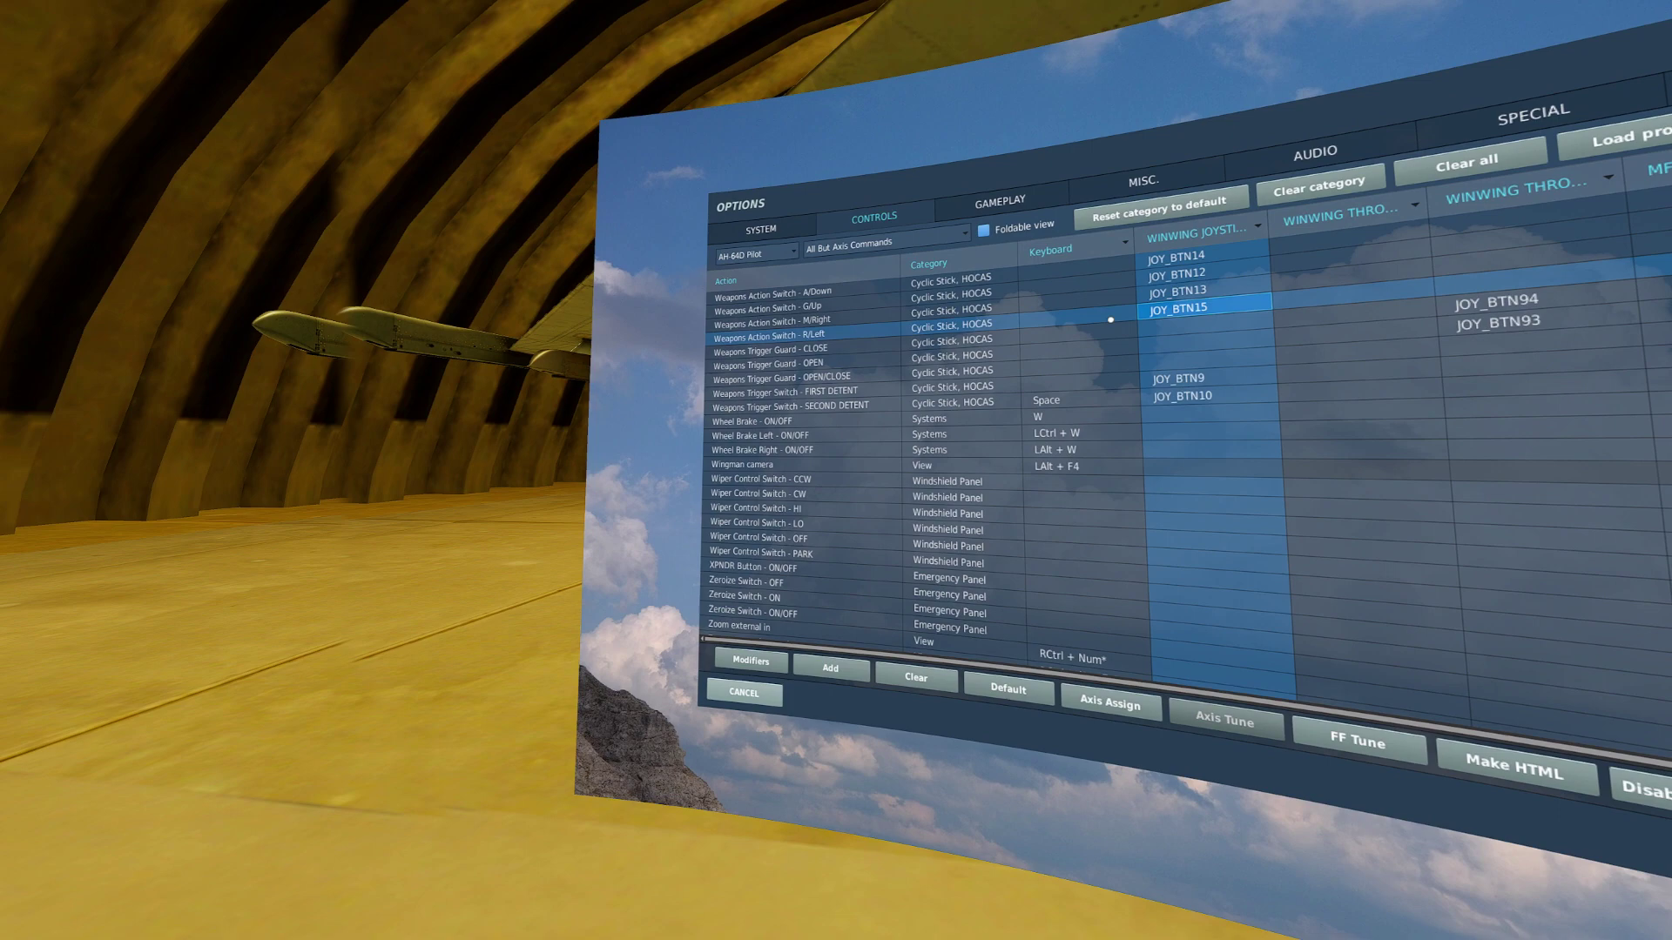
pyautogui.press('Up')
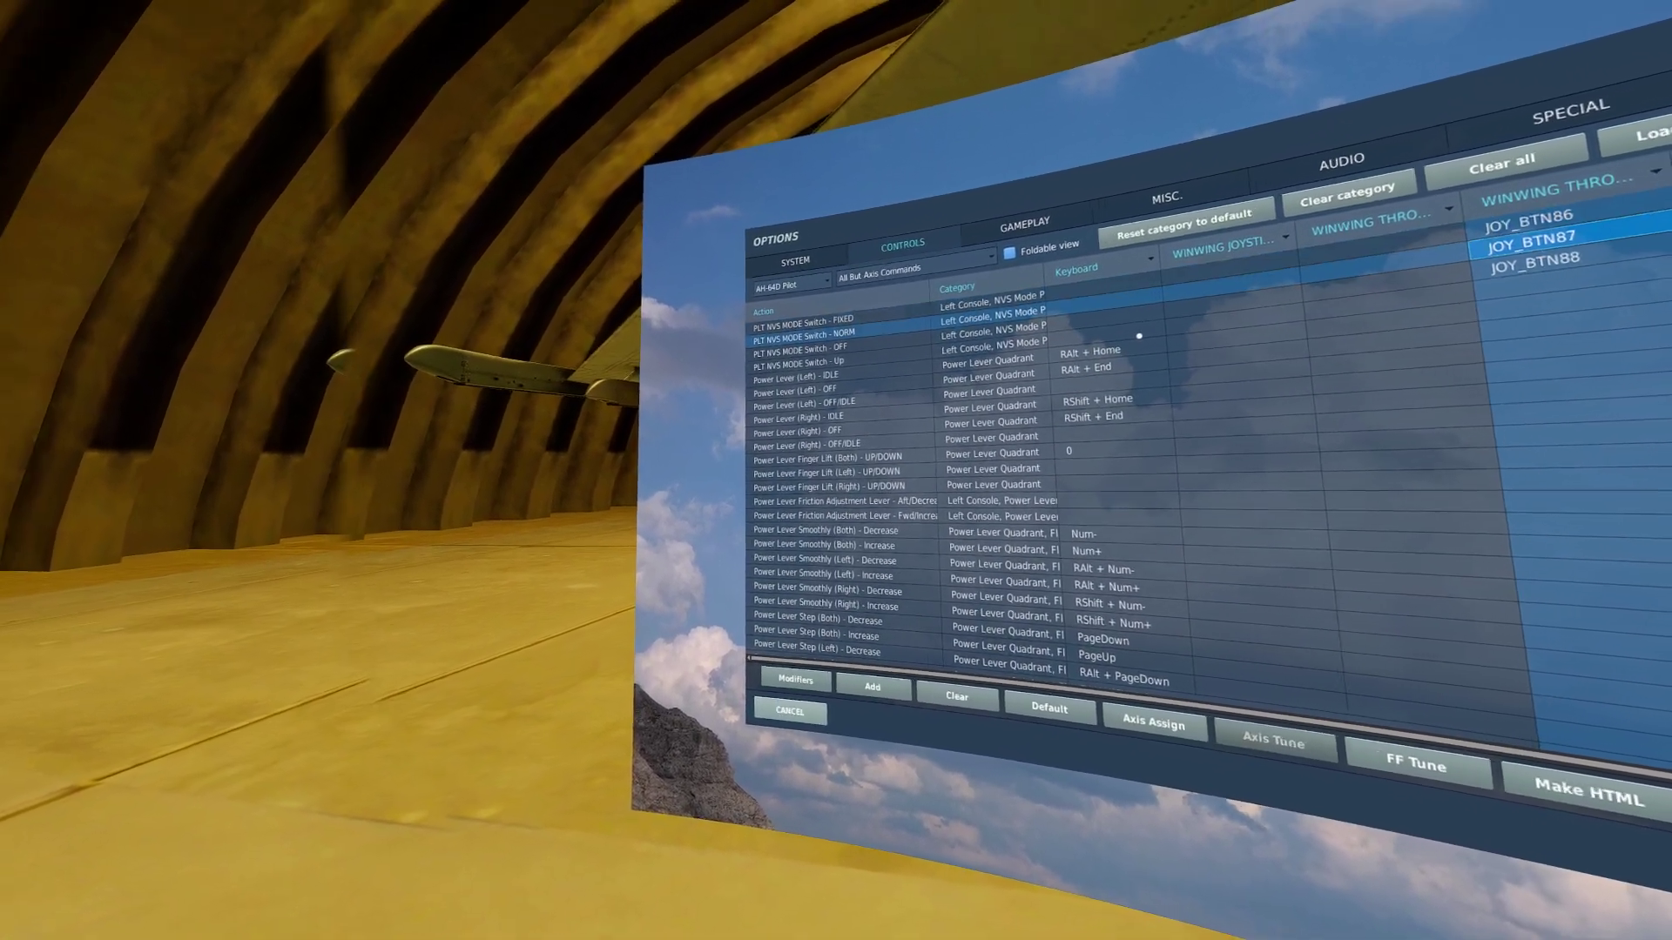
# - Locate the PLT NVS MODE Switch OFF, NORM and Up bindings on throttle JOY_BTN86–88
pyautogui.click(1126, 311)
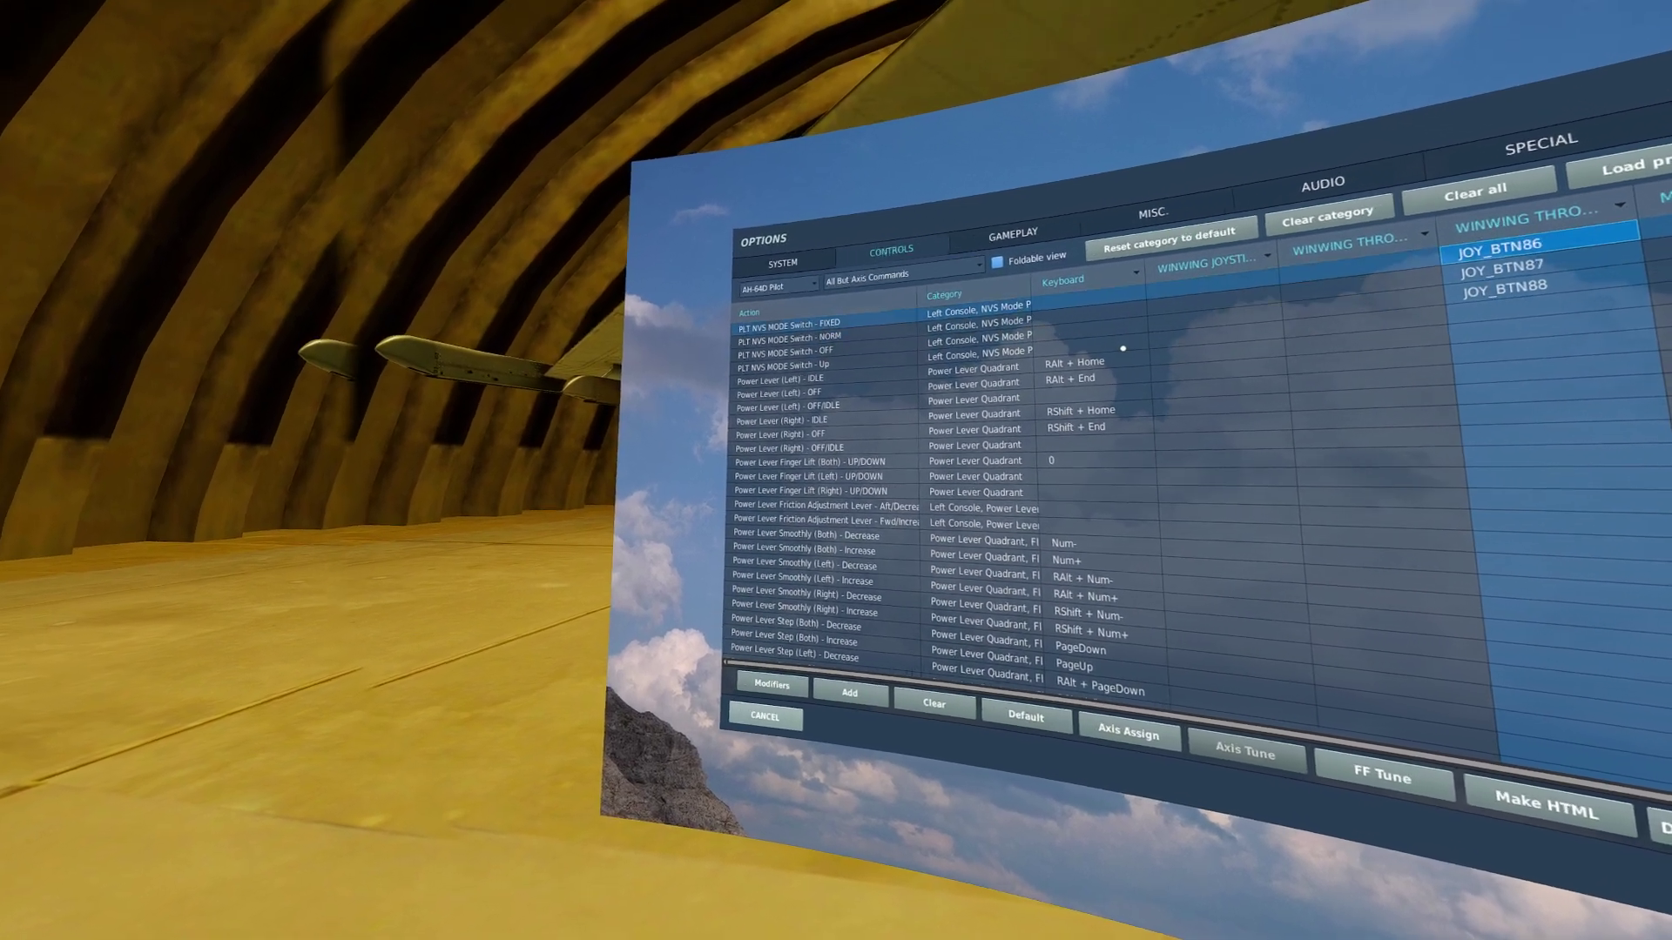
pyautogui.press('Down')
pyautogui.scroll(2, 1159, 350)
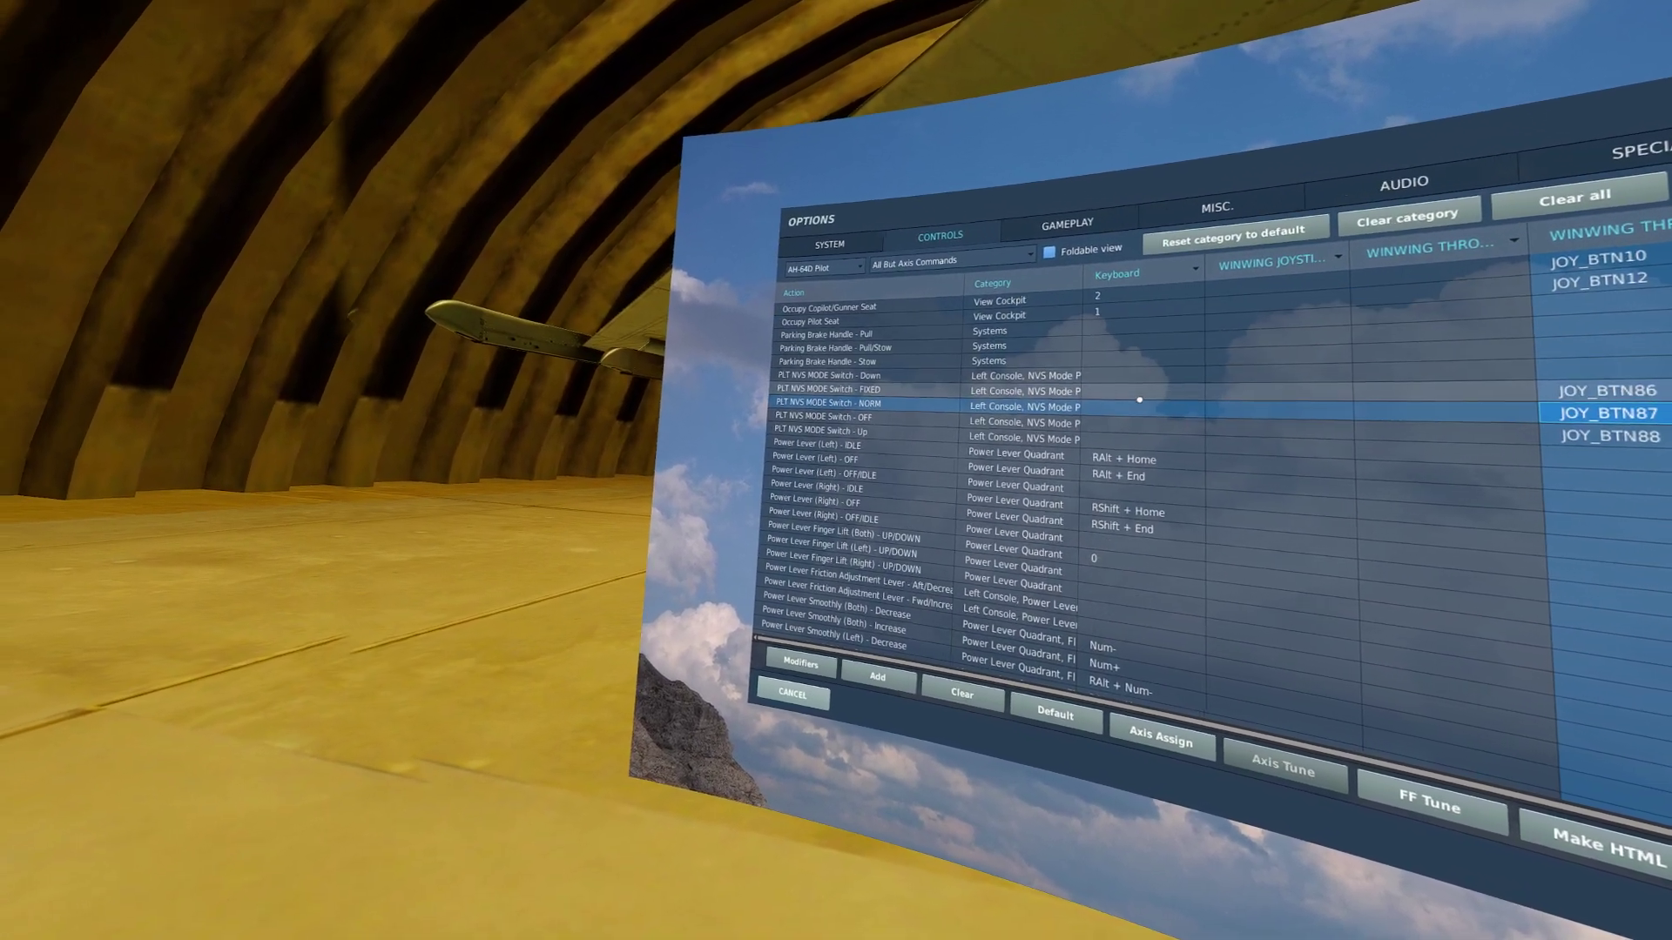
pyautogui.press('Down')
pyautogui.press('Down')
pyautogui.press('Down')
pyautogui.press('Down')
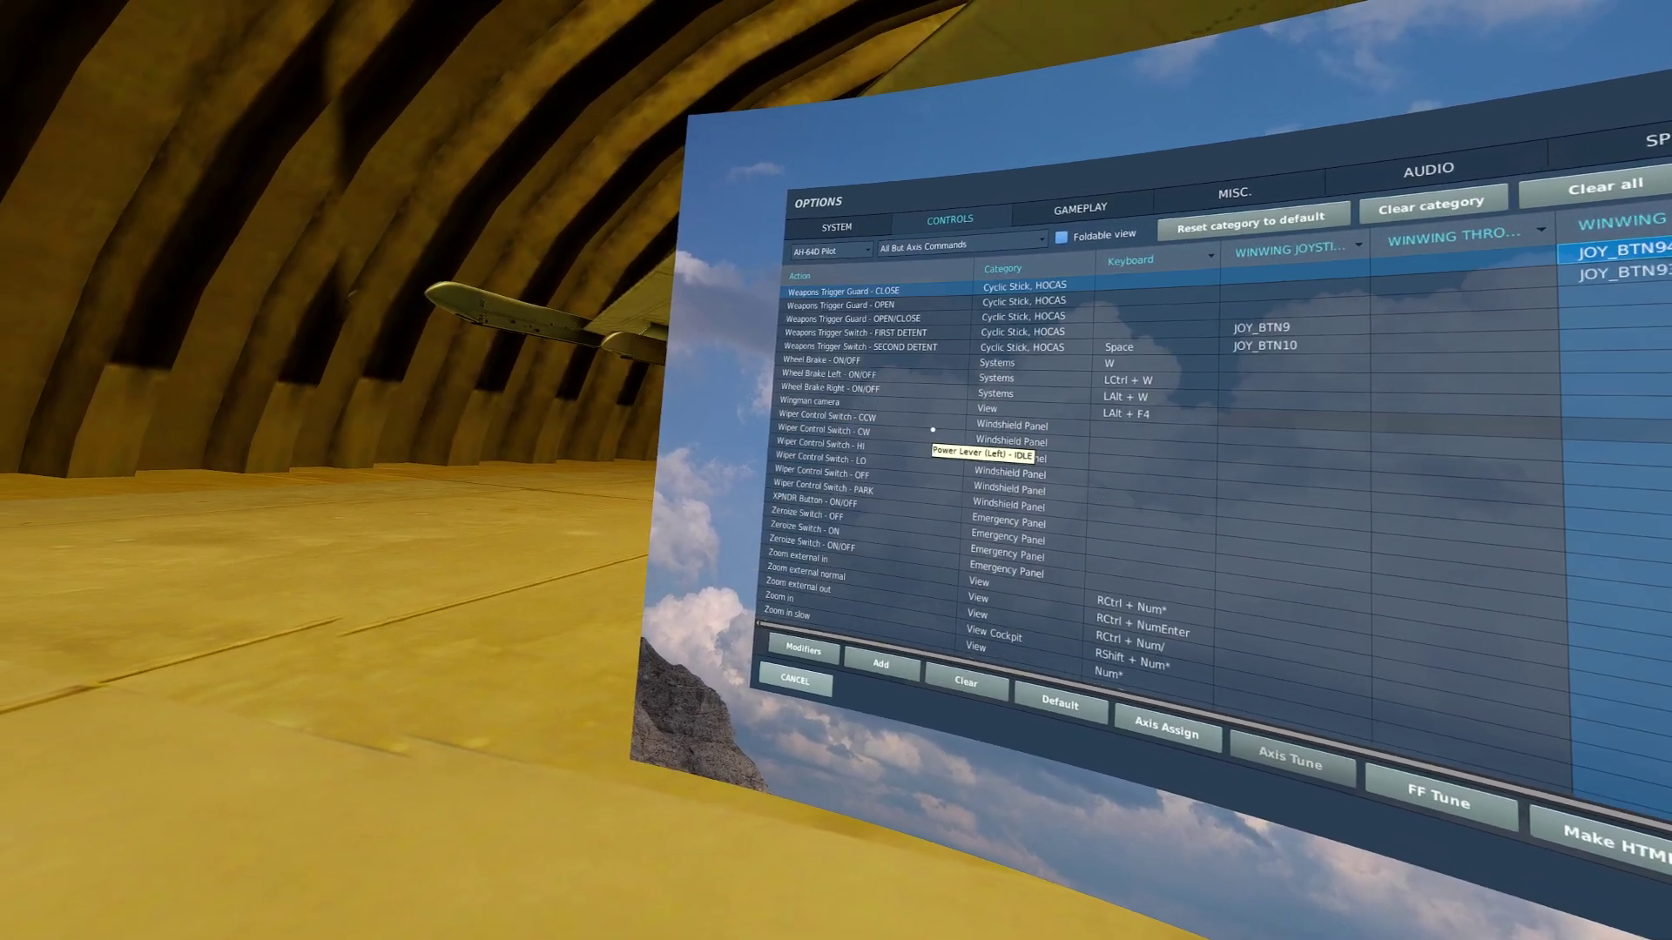
pyautogui.press('Down')
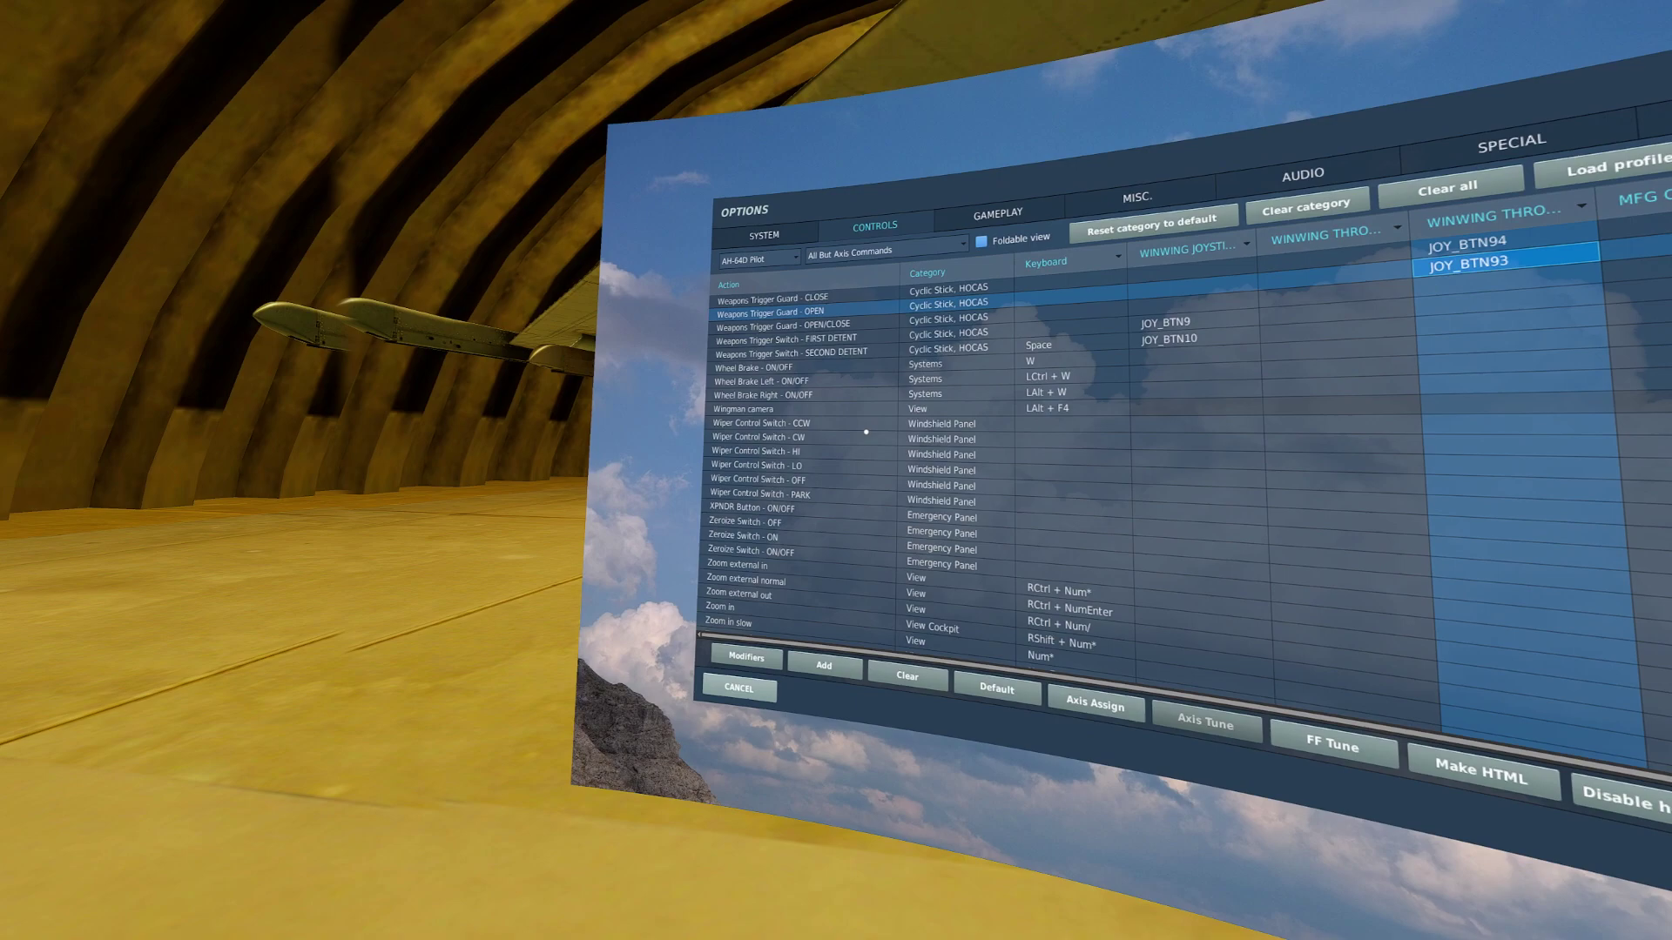
pyautogui.press('Down')
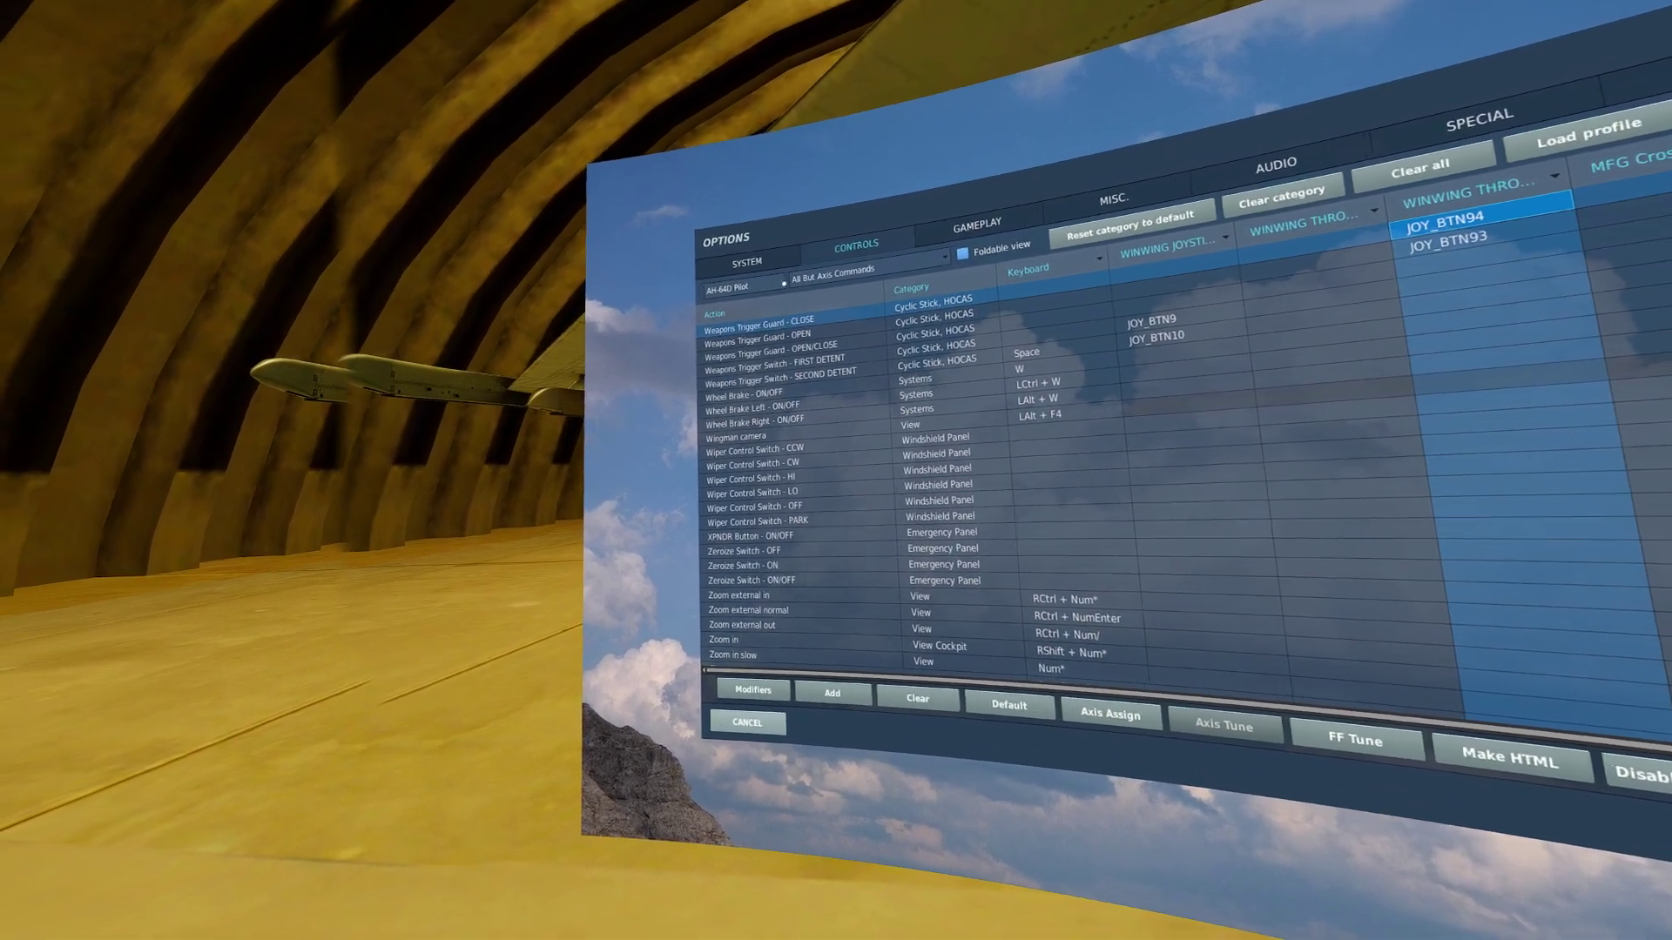
# - Filter the list to Axis Commands, then reopen the command category choices
pyautogui.click(784, 283)
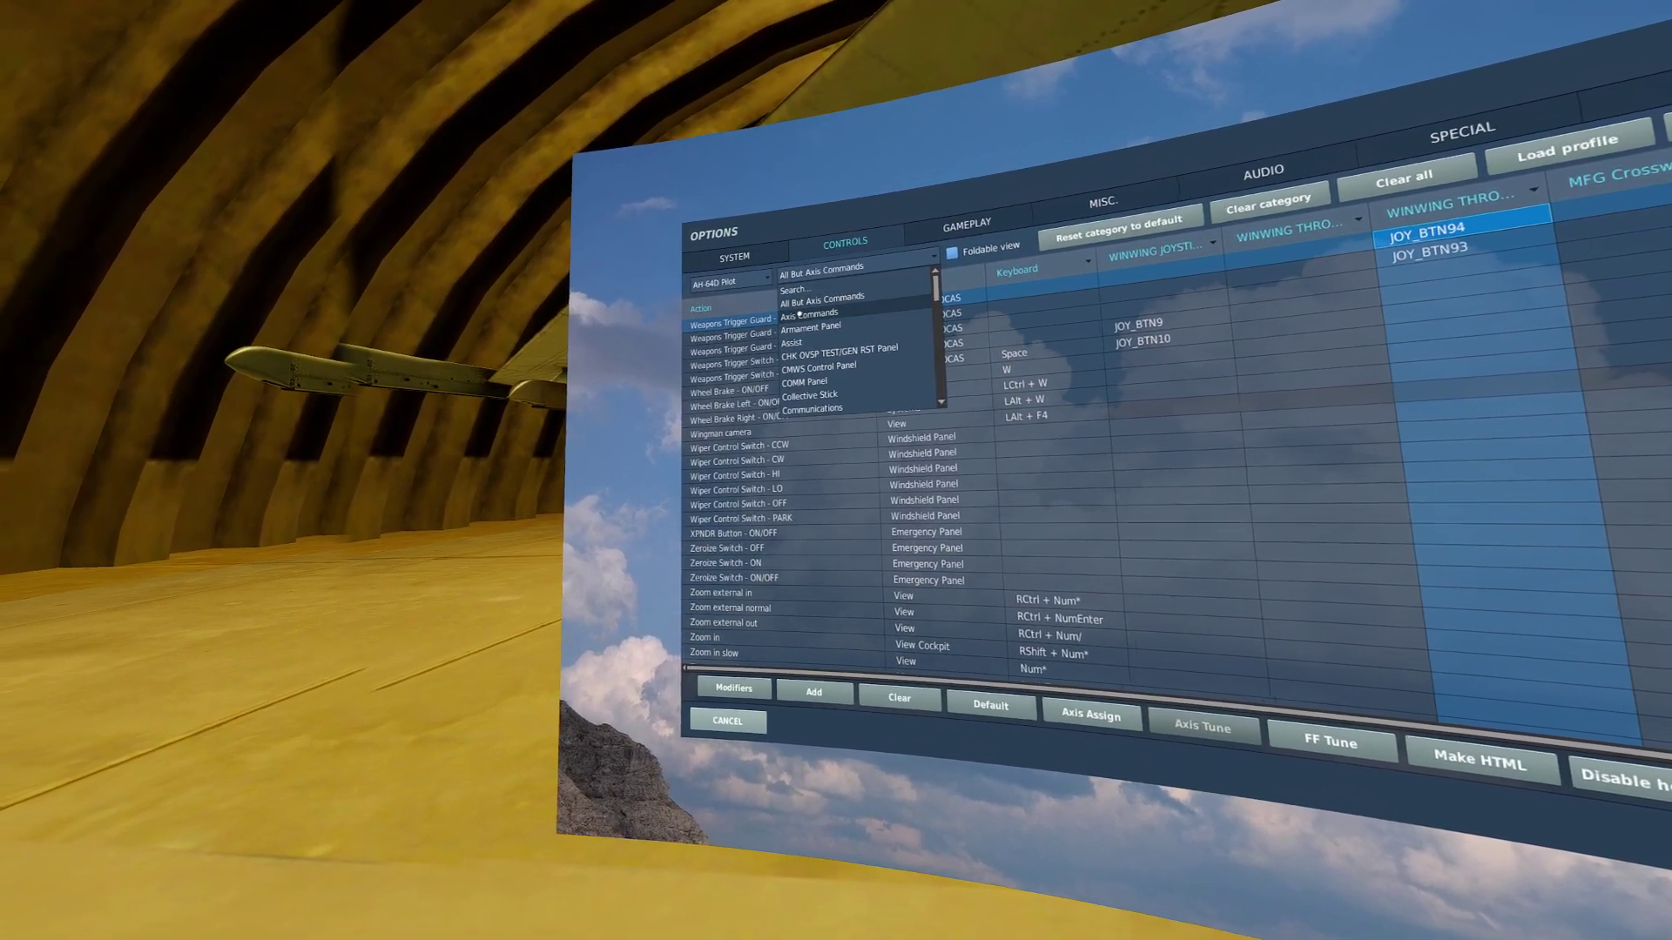
pyautogui.click(800, 314)
pyautogui.click(819, 286)
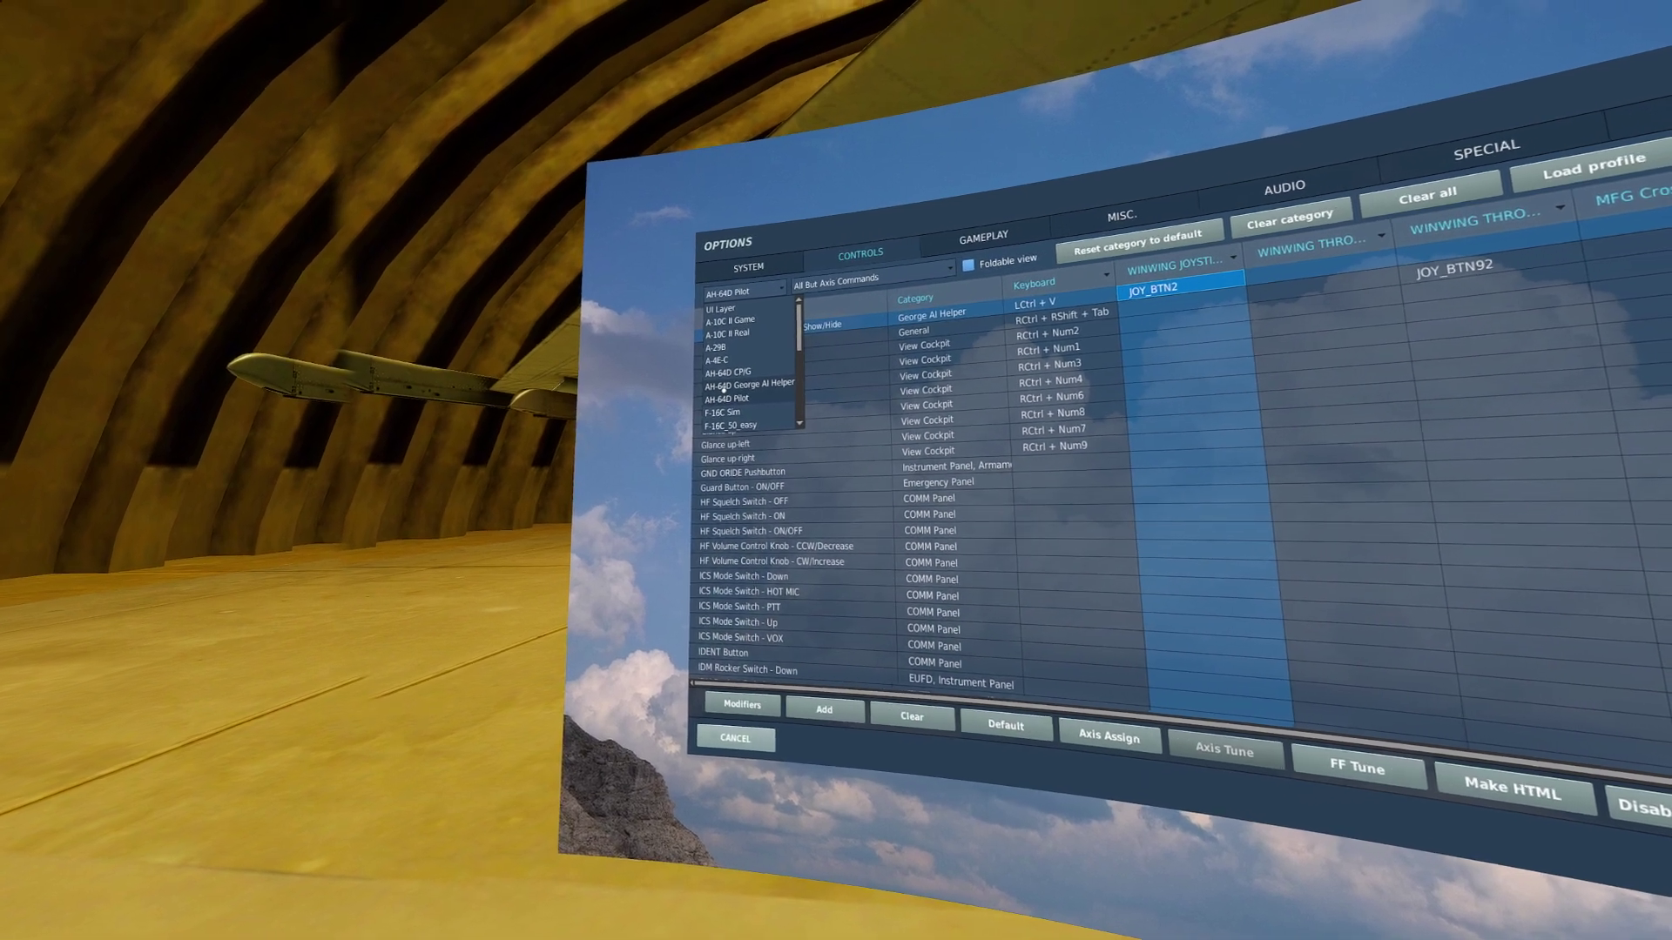
# - Switch to the AH-64D George AI Helper profile and step through its Hide, Down and other bindings
pyautogui.click(718, 381)
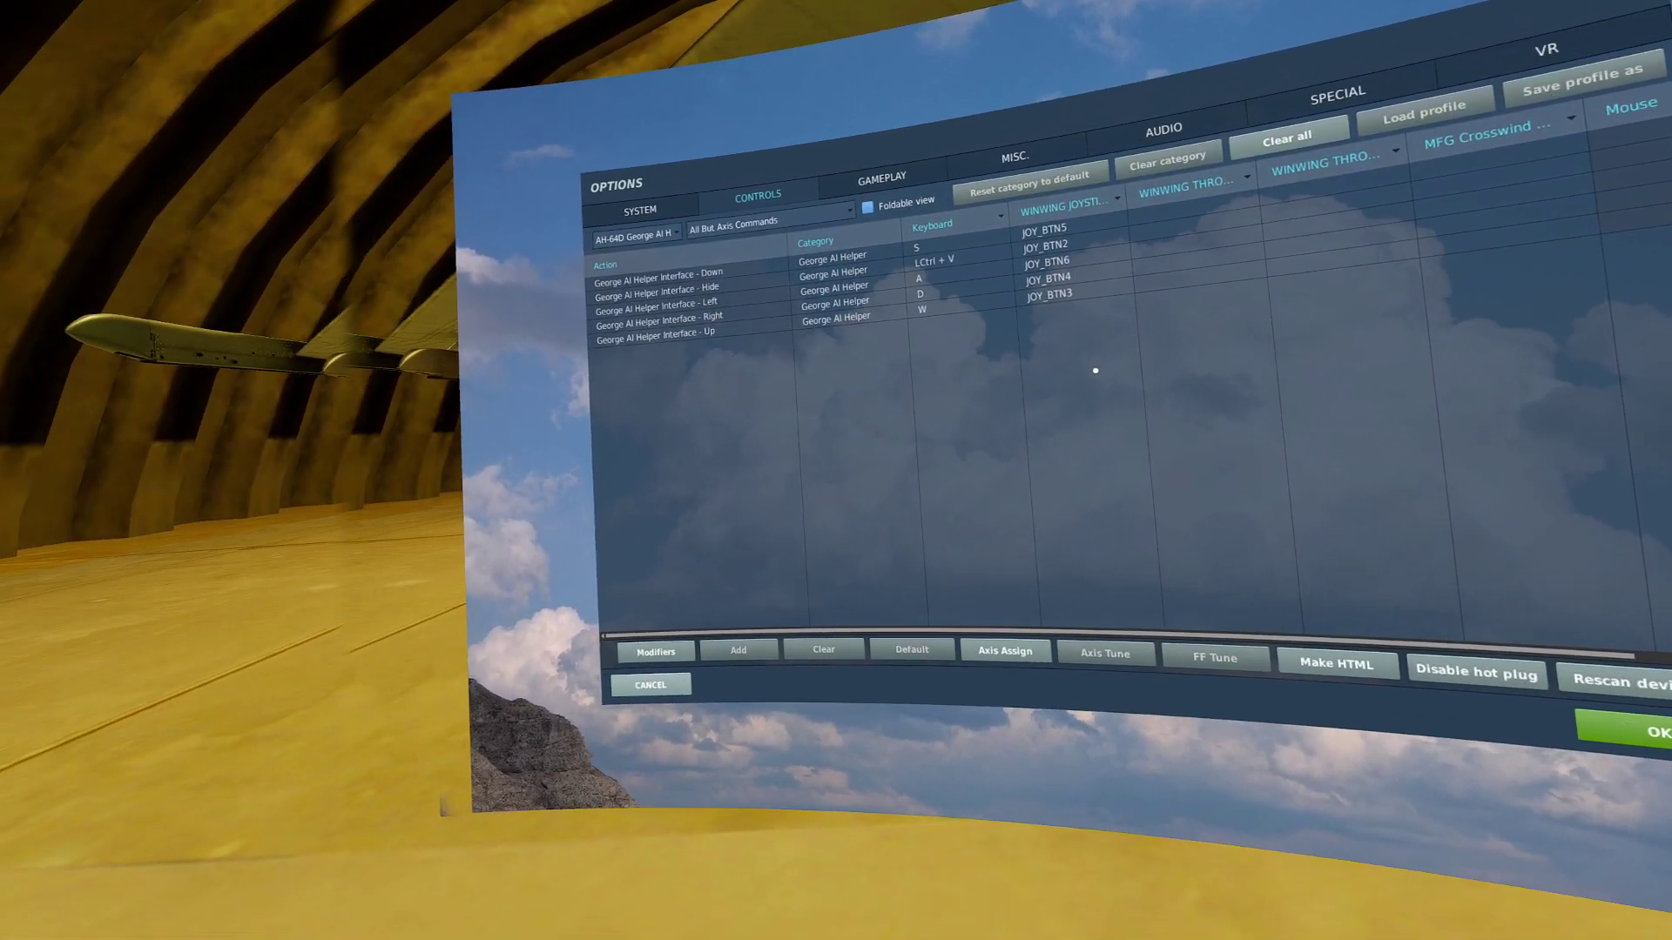
pyautogui.click(1095, 370)
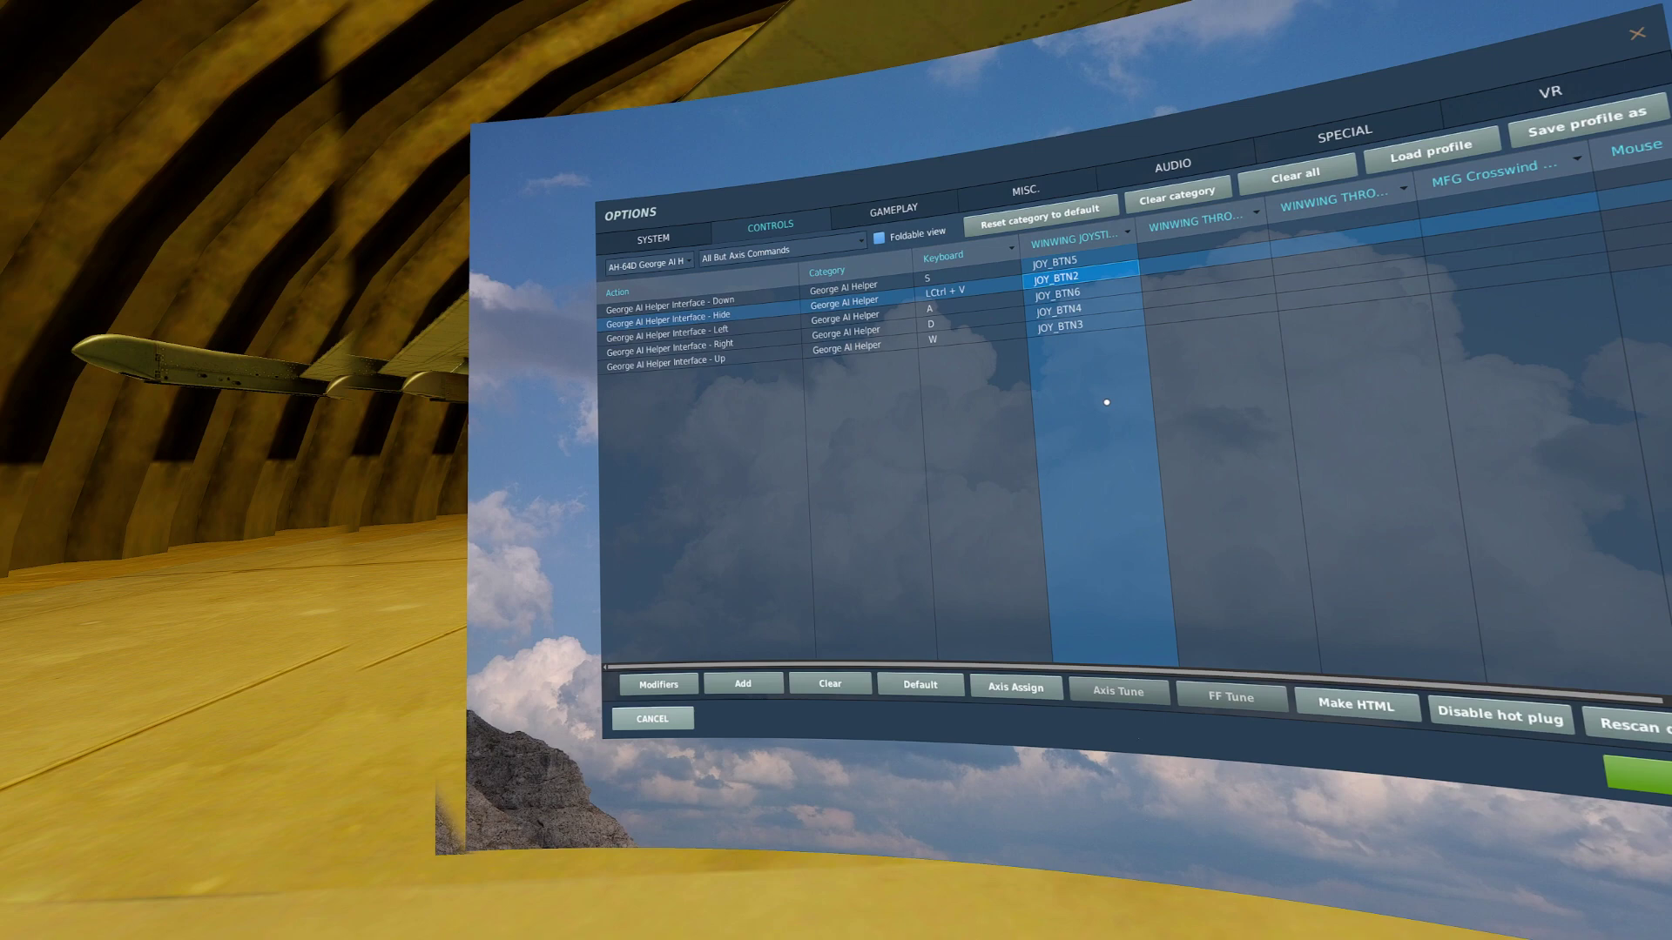
pyautogui.press('Down')
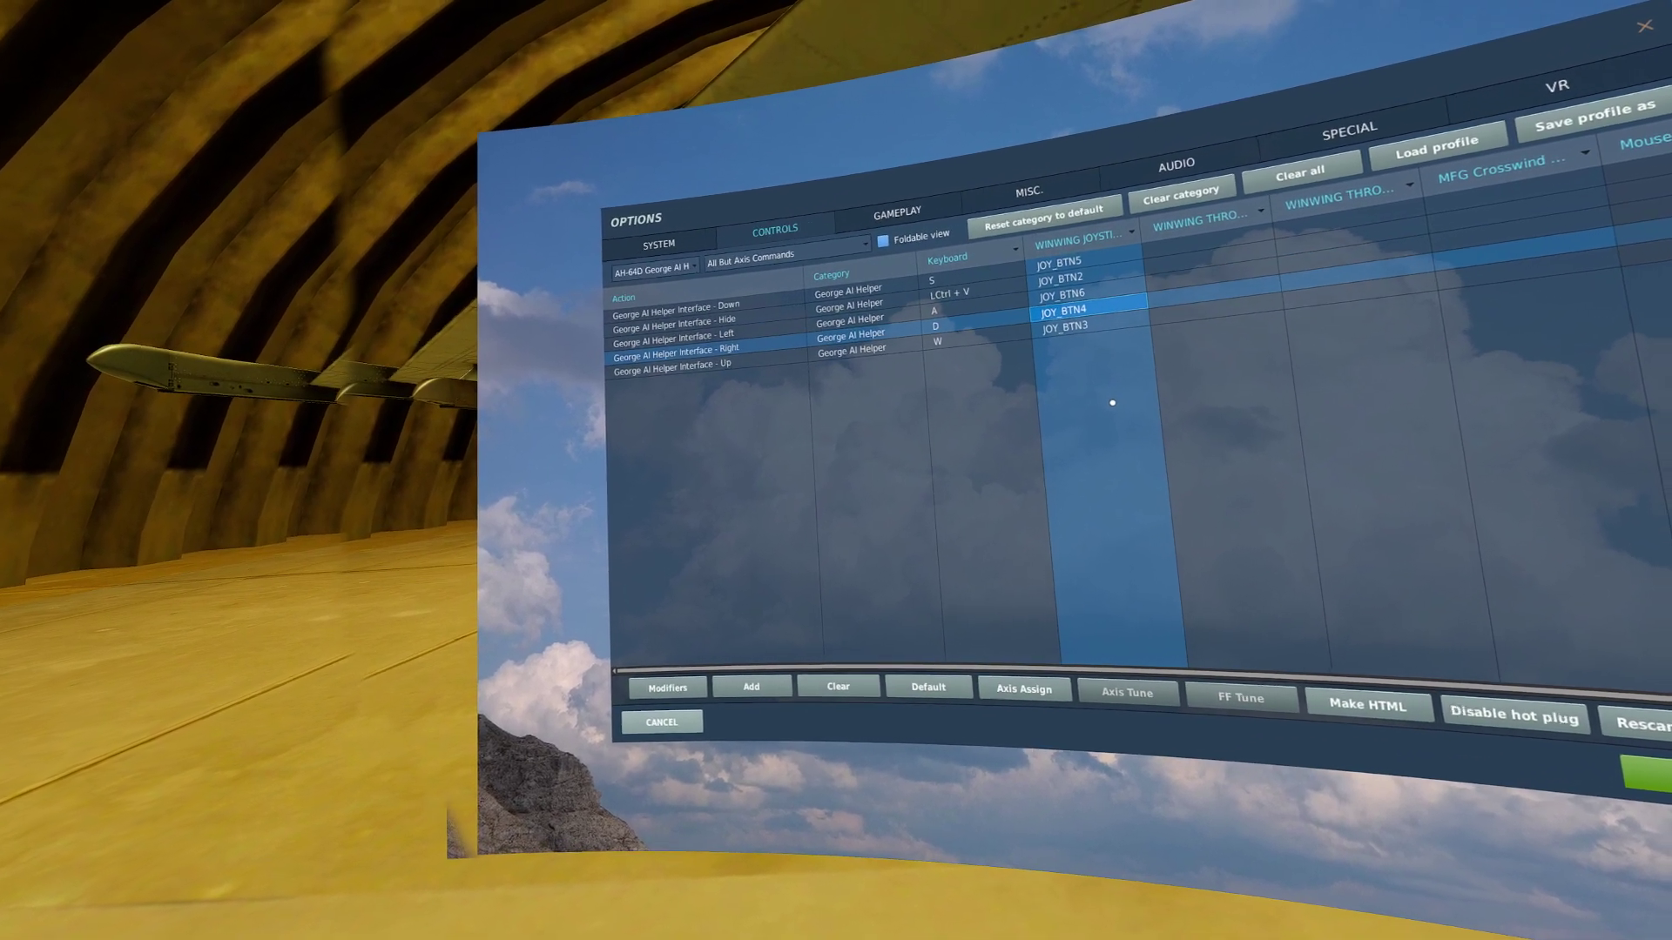
pyautogui.press('Down')
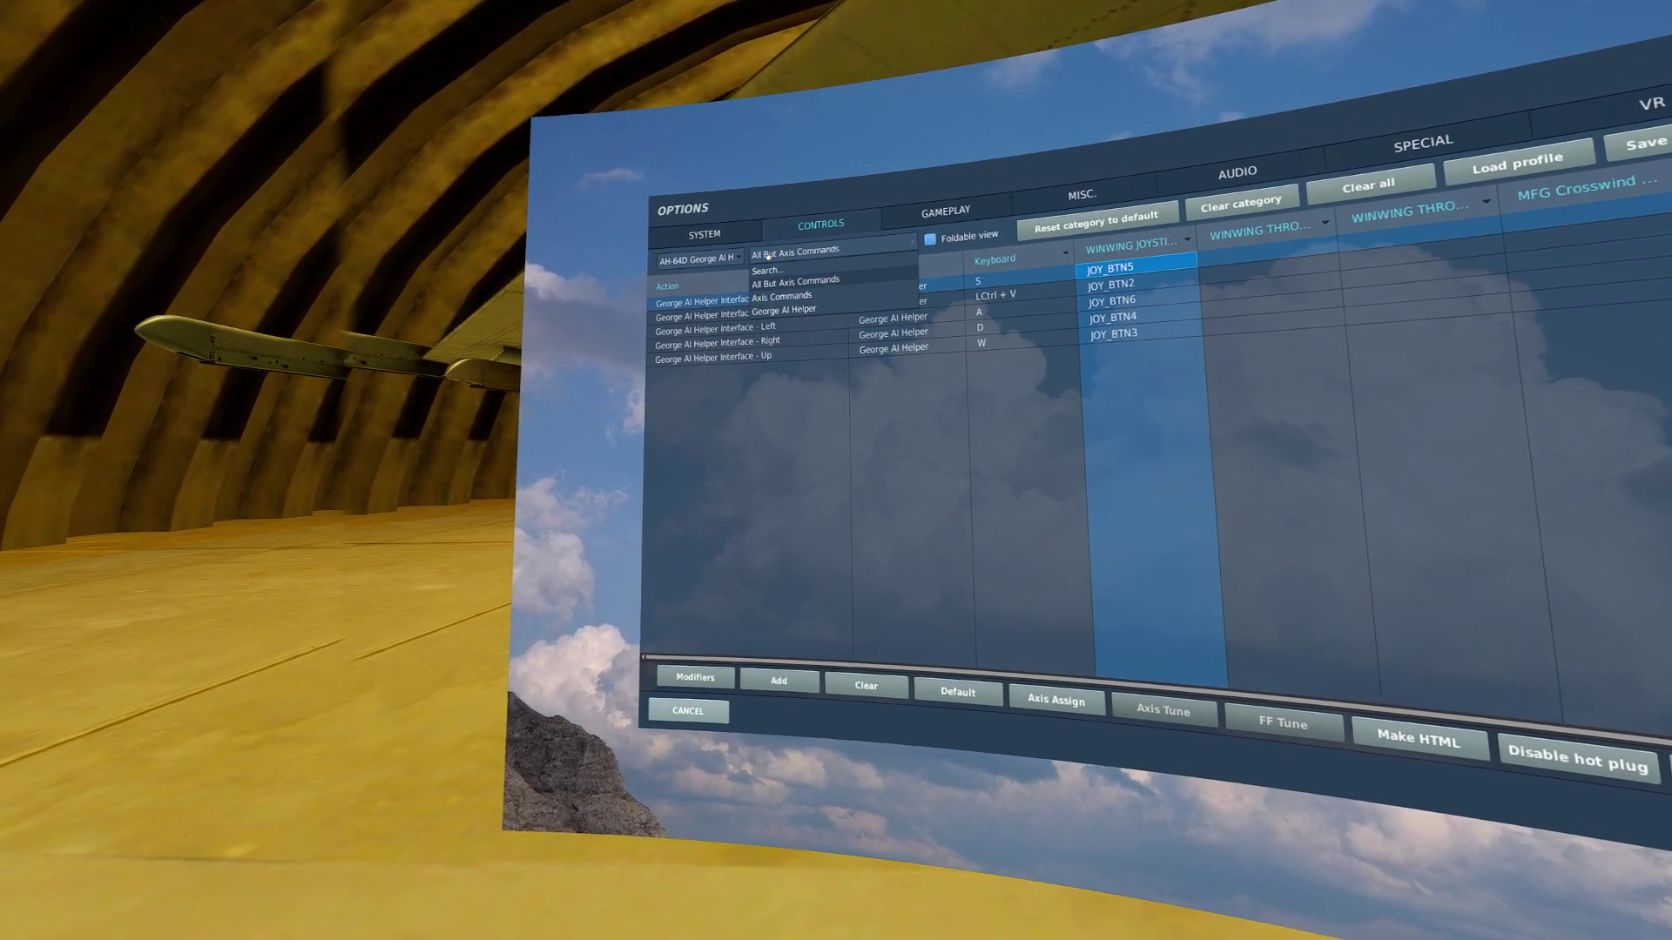
# - Switch the controls profile back to AH-64D Pilot
pyautogui.click(719, 266)
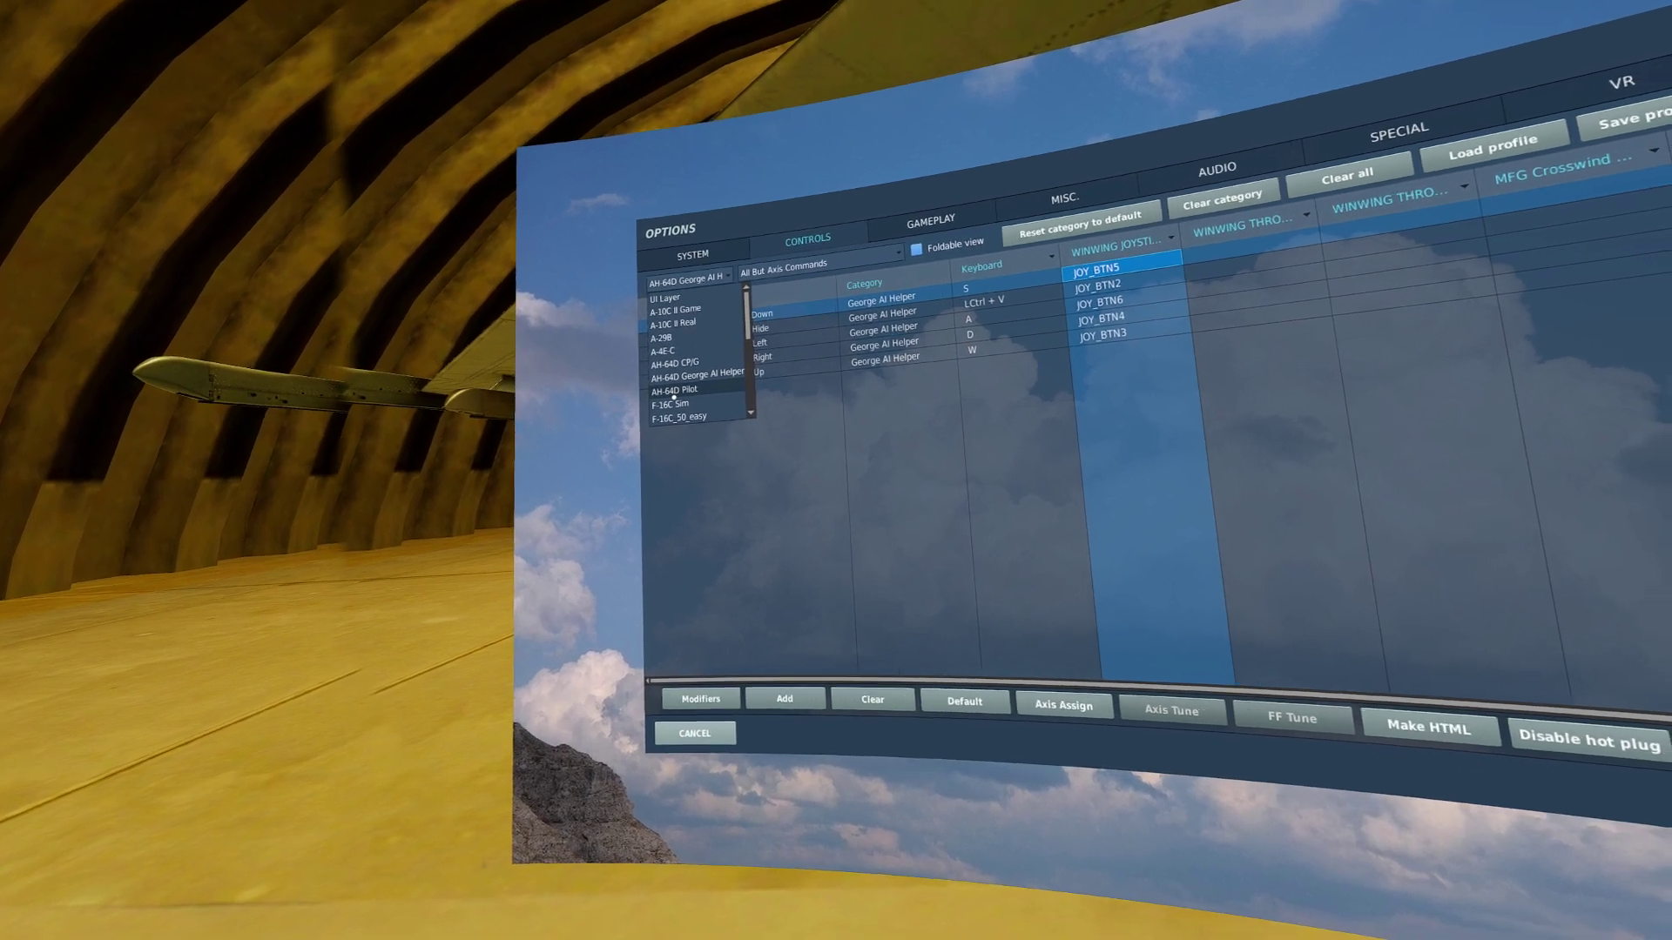
pyautogui.click(674, 392)
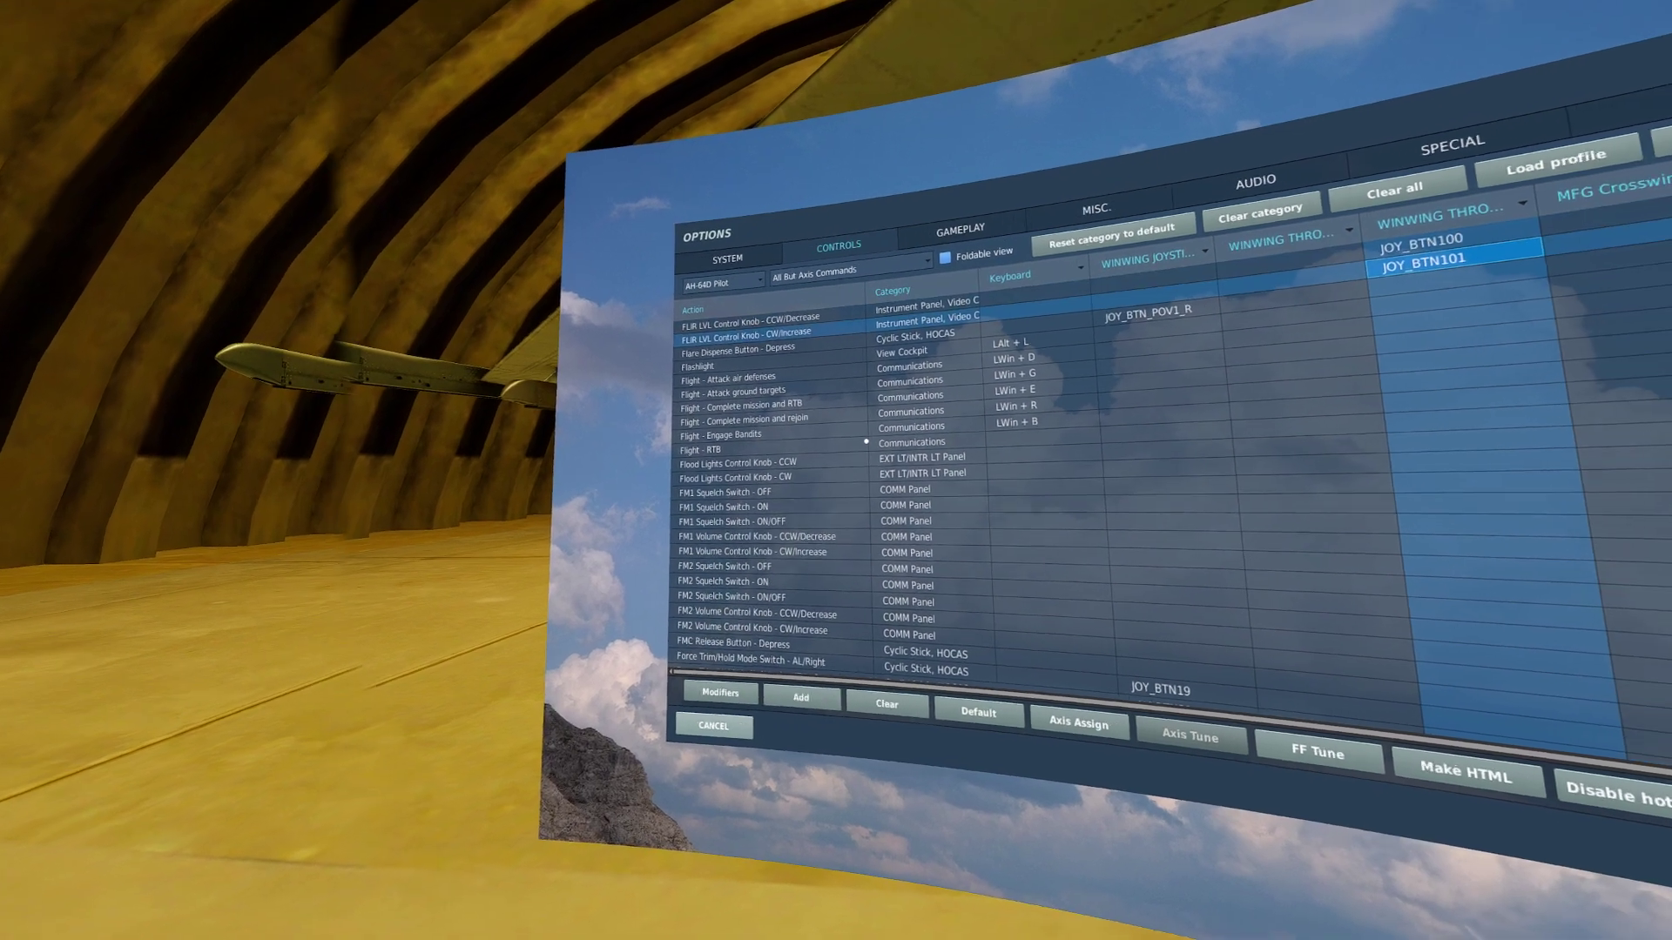
# - Step through the FLIR GAIN and LVL increase/decrease bindings on throttle JOY_BTN100–104
pyautogui.press('Up')
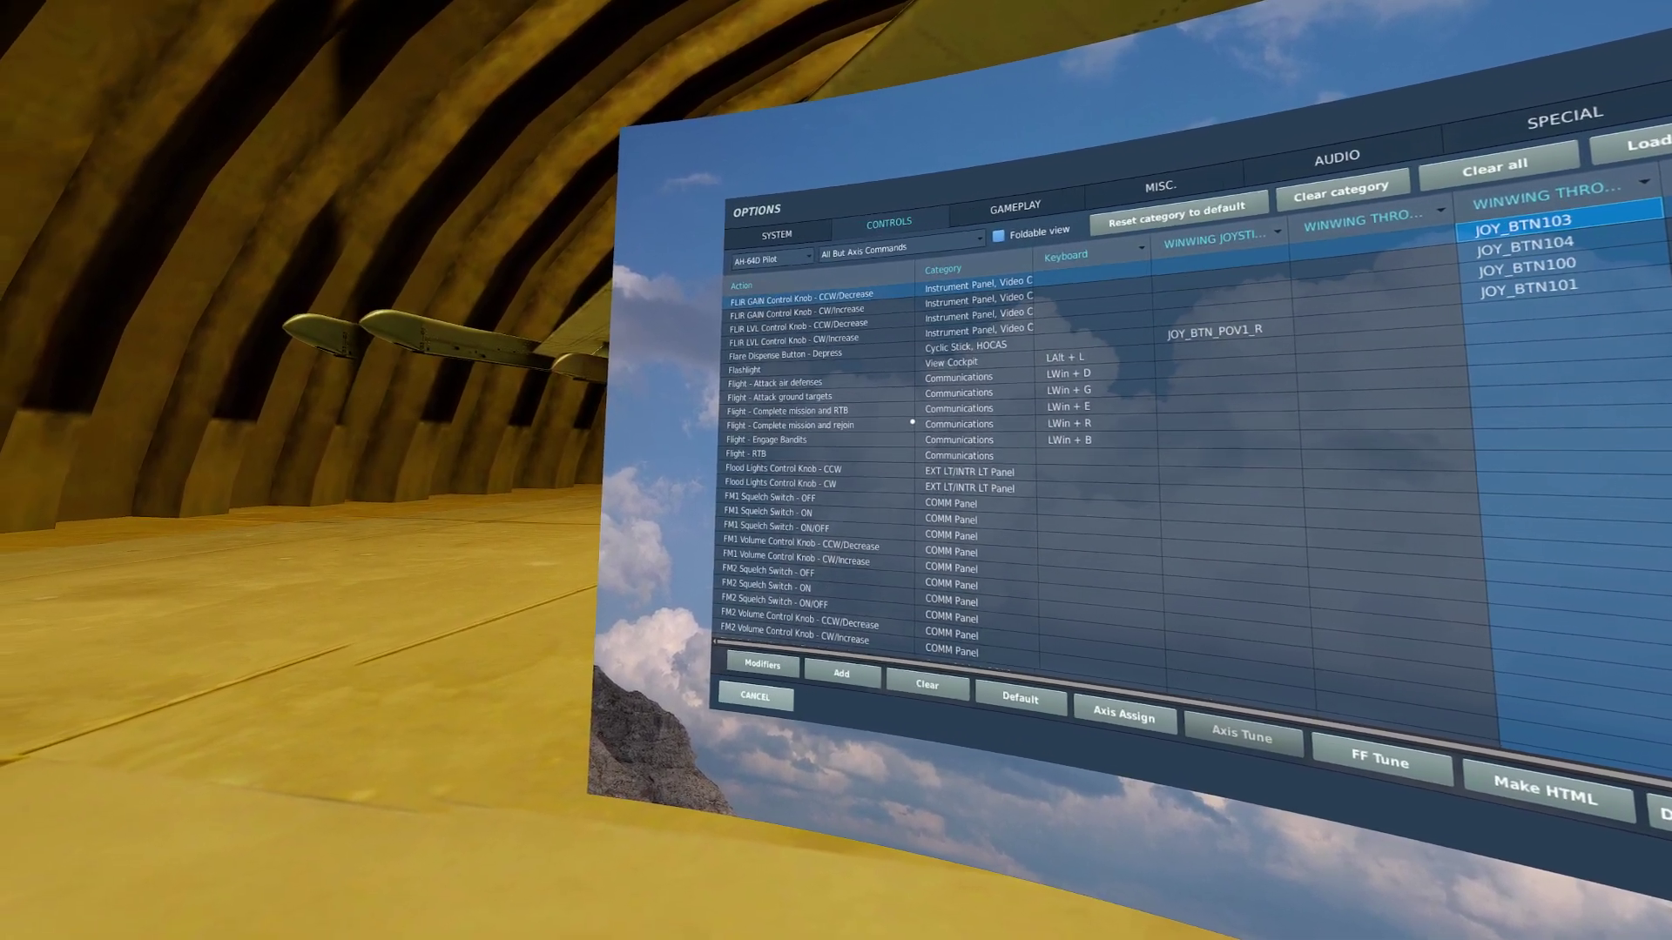
pyautogui.press('Down')
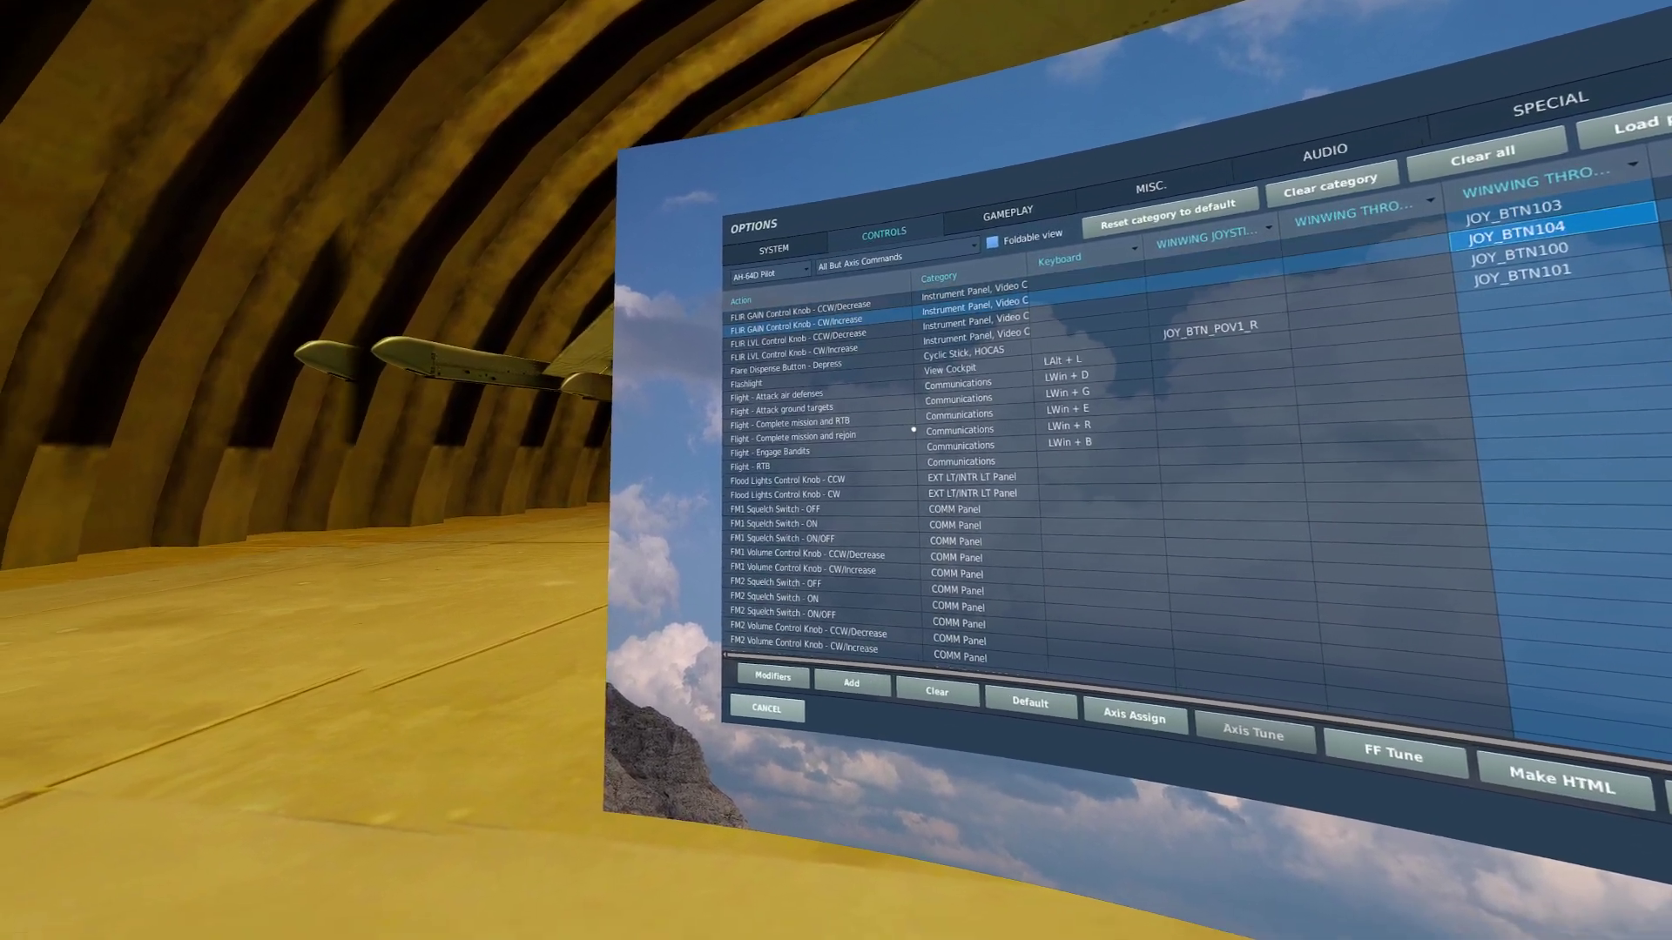
pyautogui.press('Down')
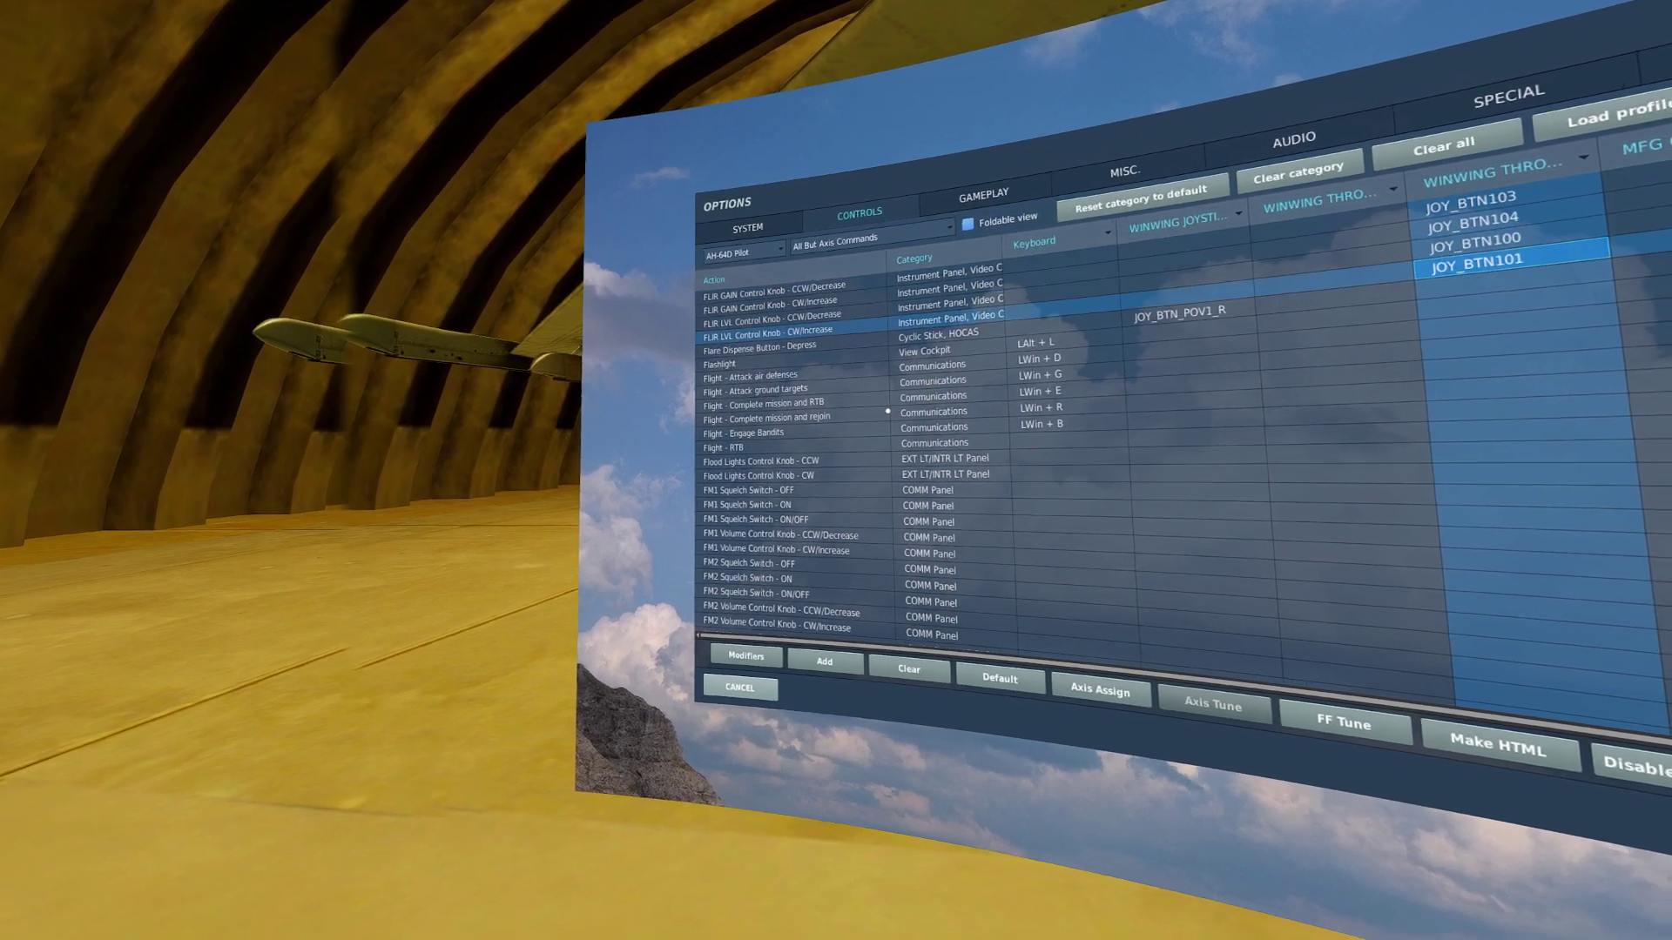
pyautogui.press('Up')
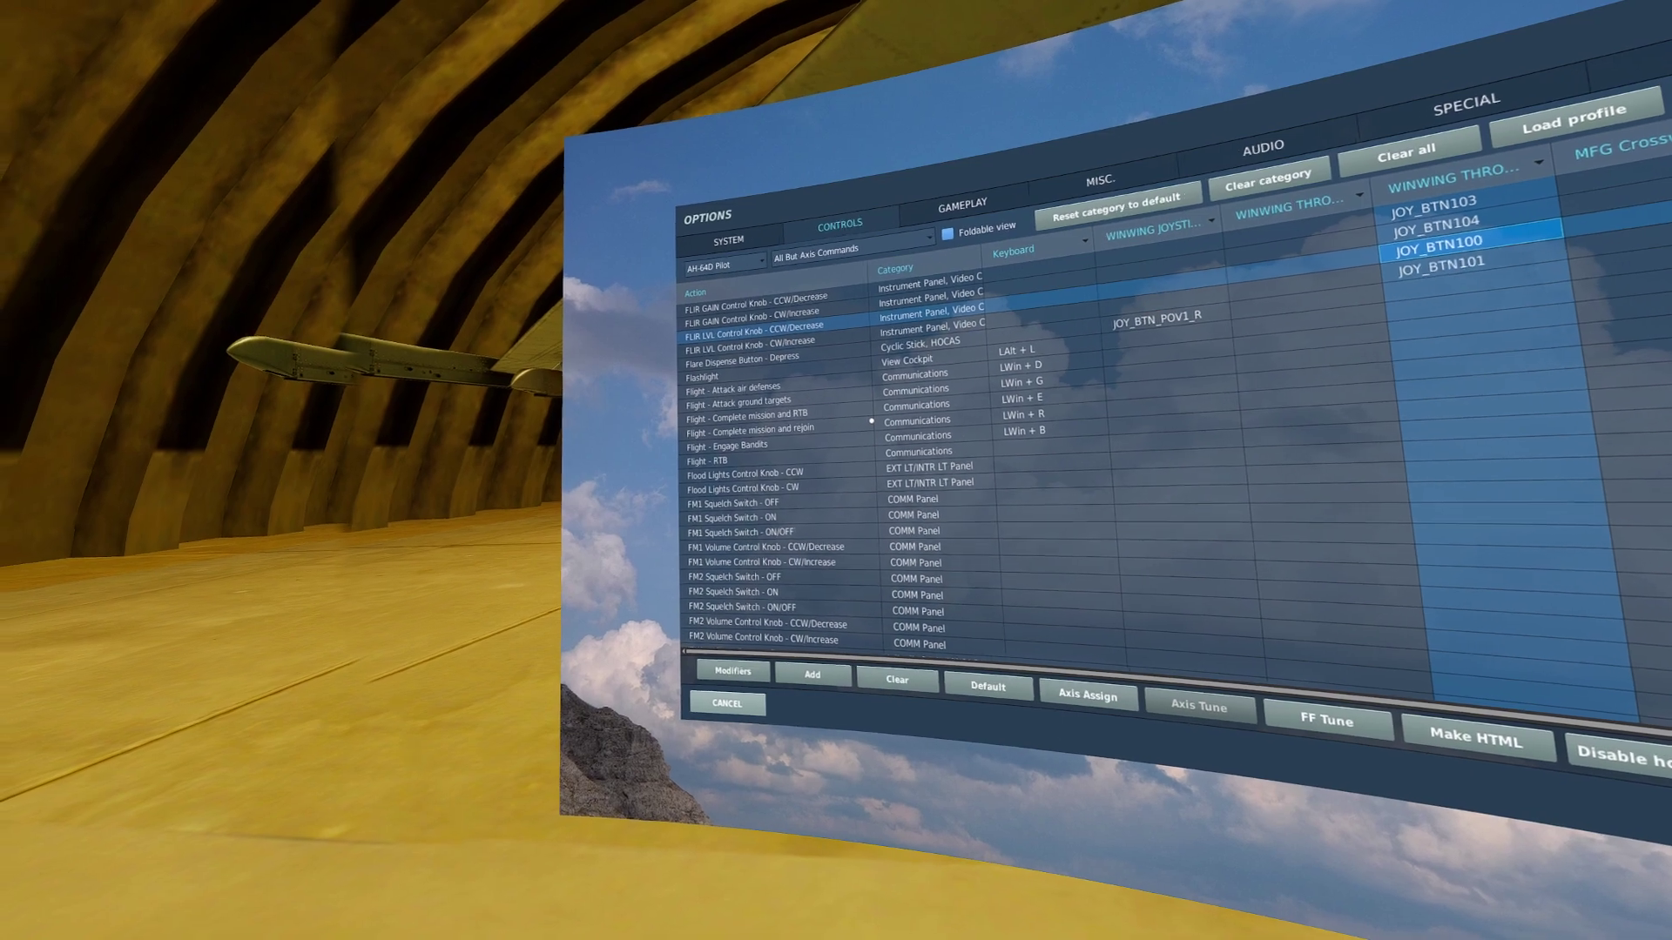
pyautogui.press('Down')
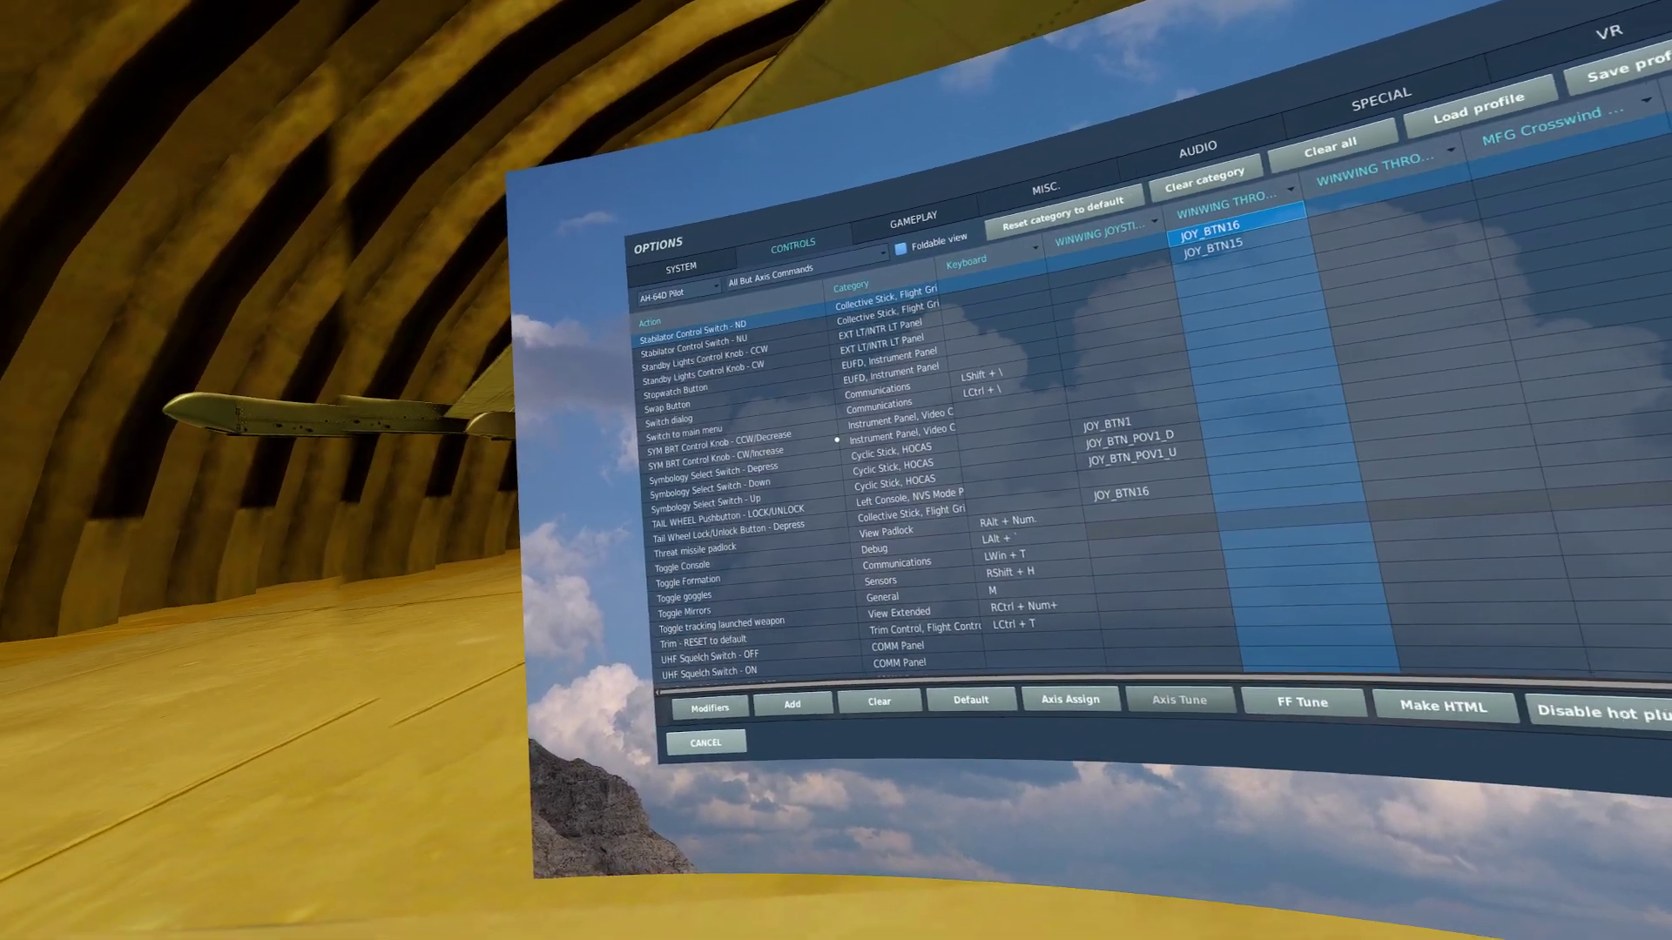
# - Inspect the Stabilator Control Switch NU and ND rows bound to throttle JOY_BTN15 and JOY_BTN16
pyautogui.click(1237, 245)
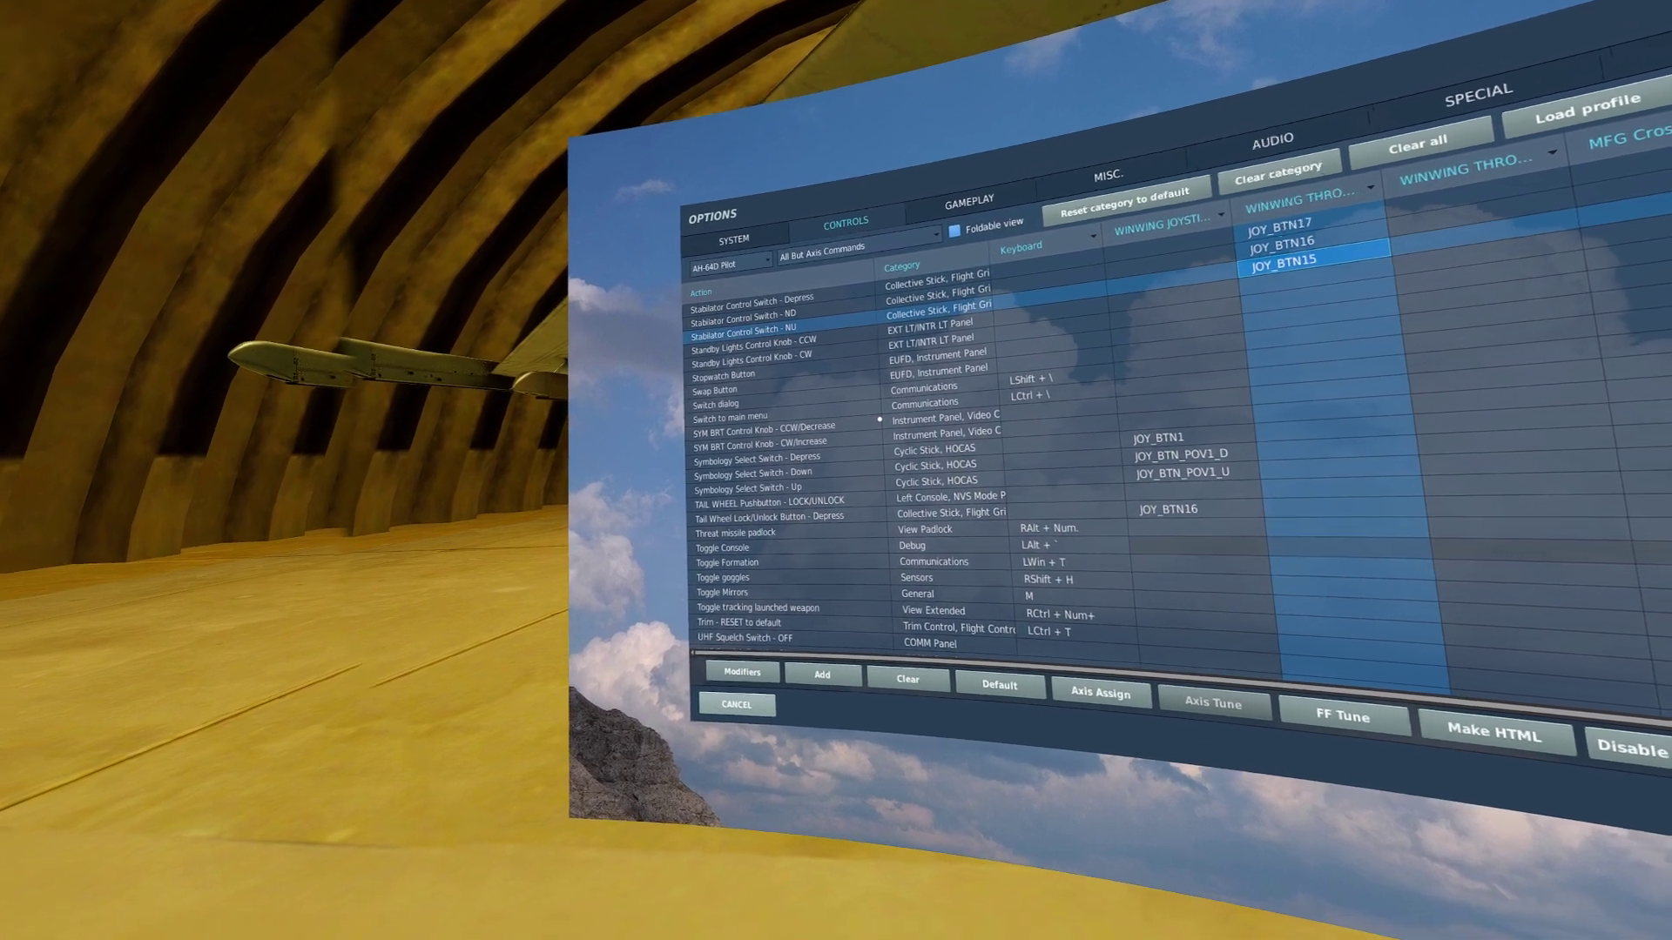
pyautogui.click(1280, 259)
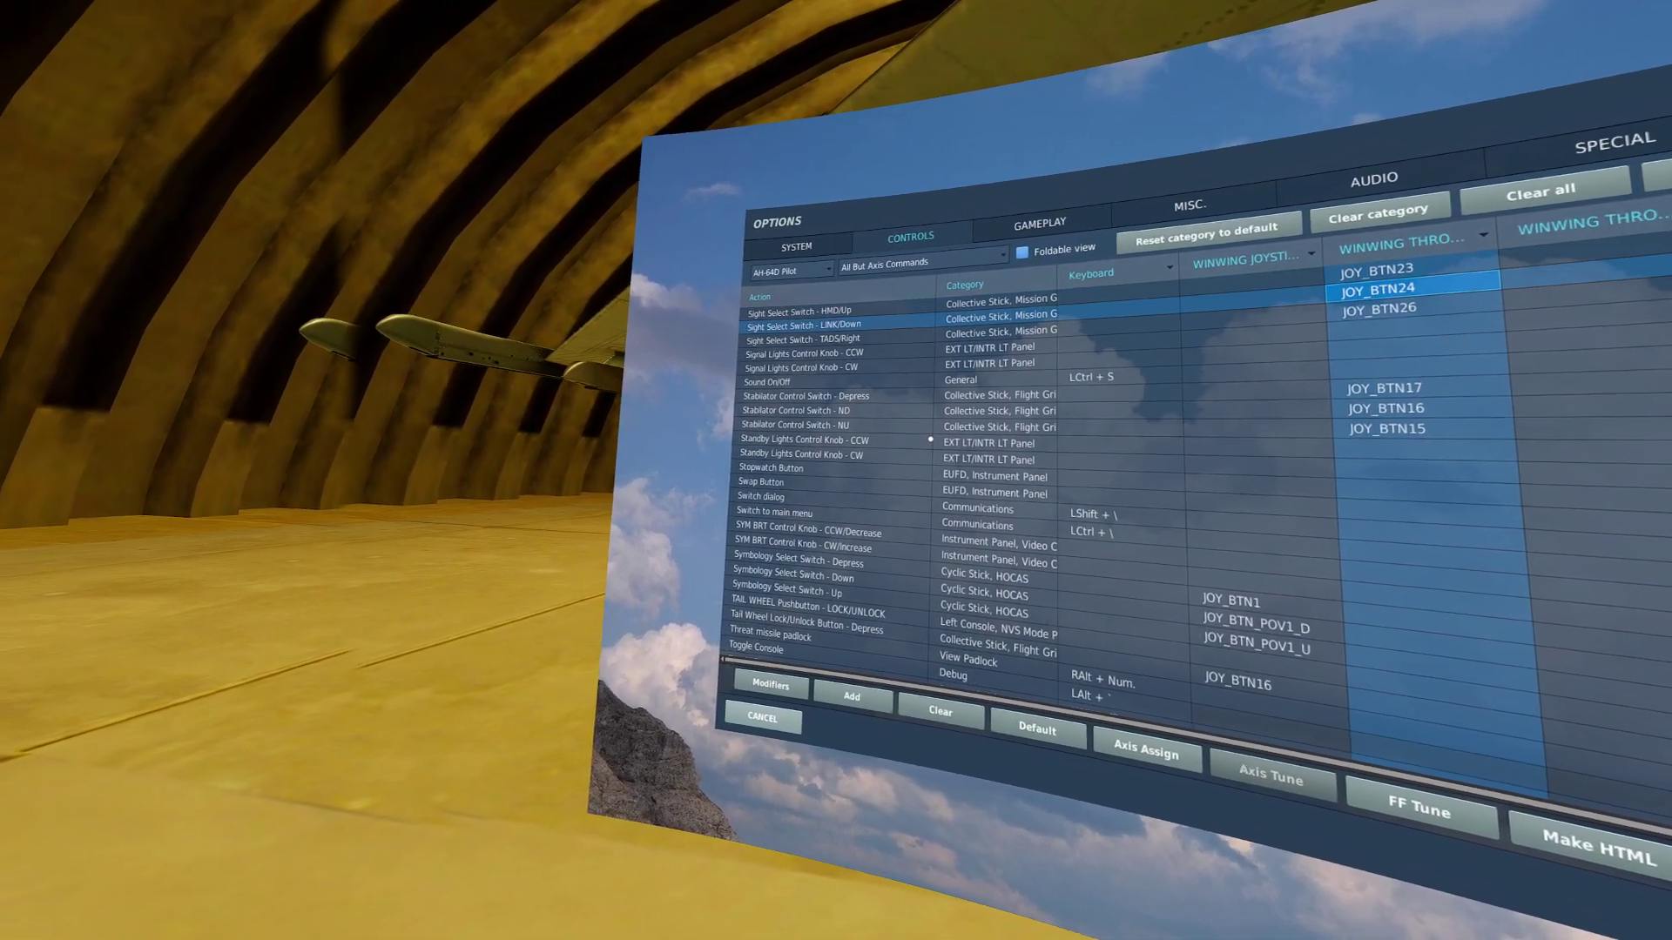
# - Check the Sight Select HMD/Up and LINK/Down rows, then jump with Page Up to NVS Select Switch
pyautogui.press('Up')
pyautogui.press('Up')
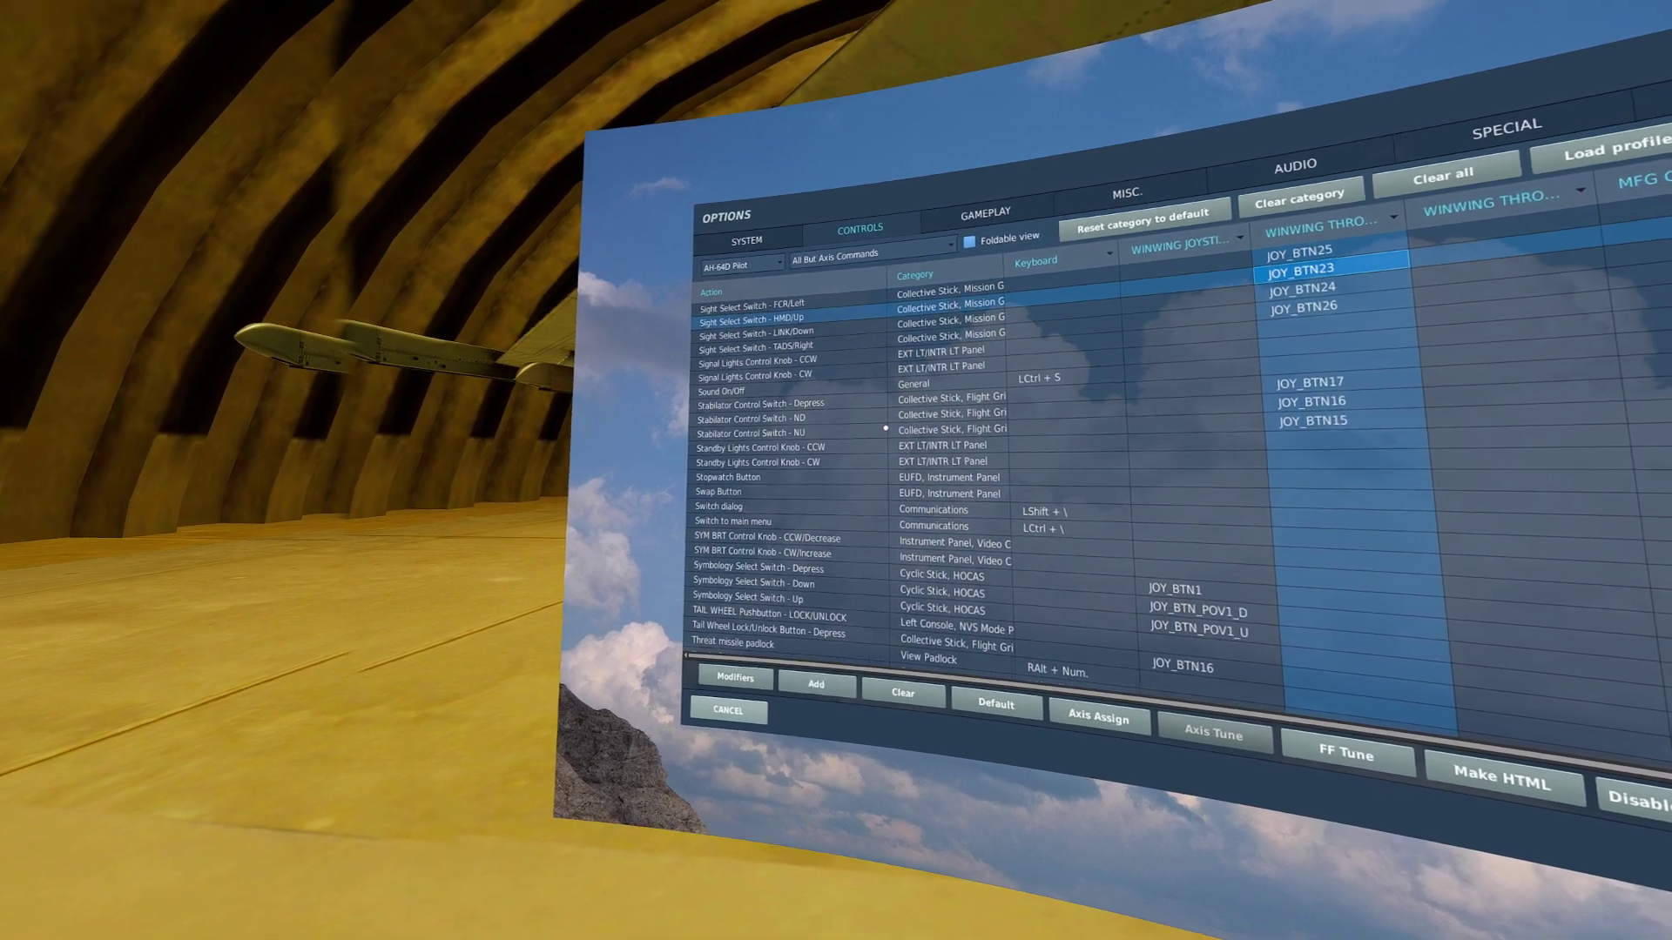
pyautogui.press('Down')
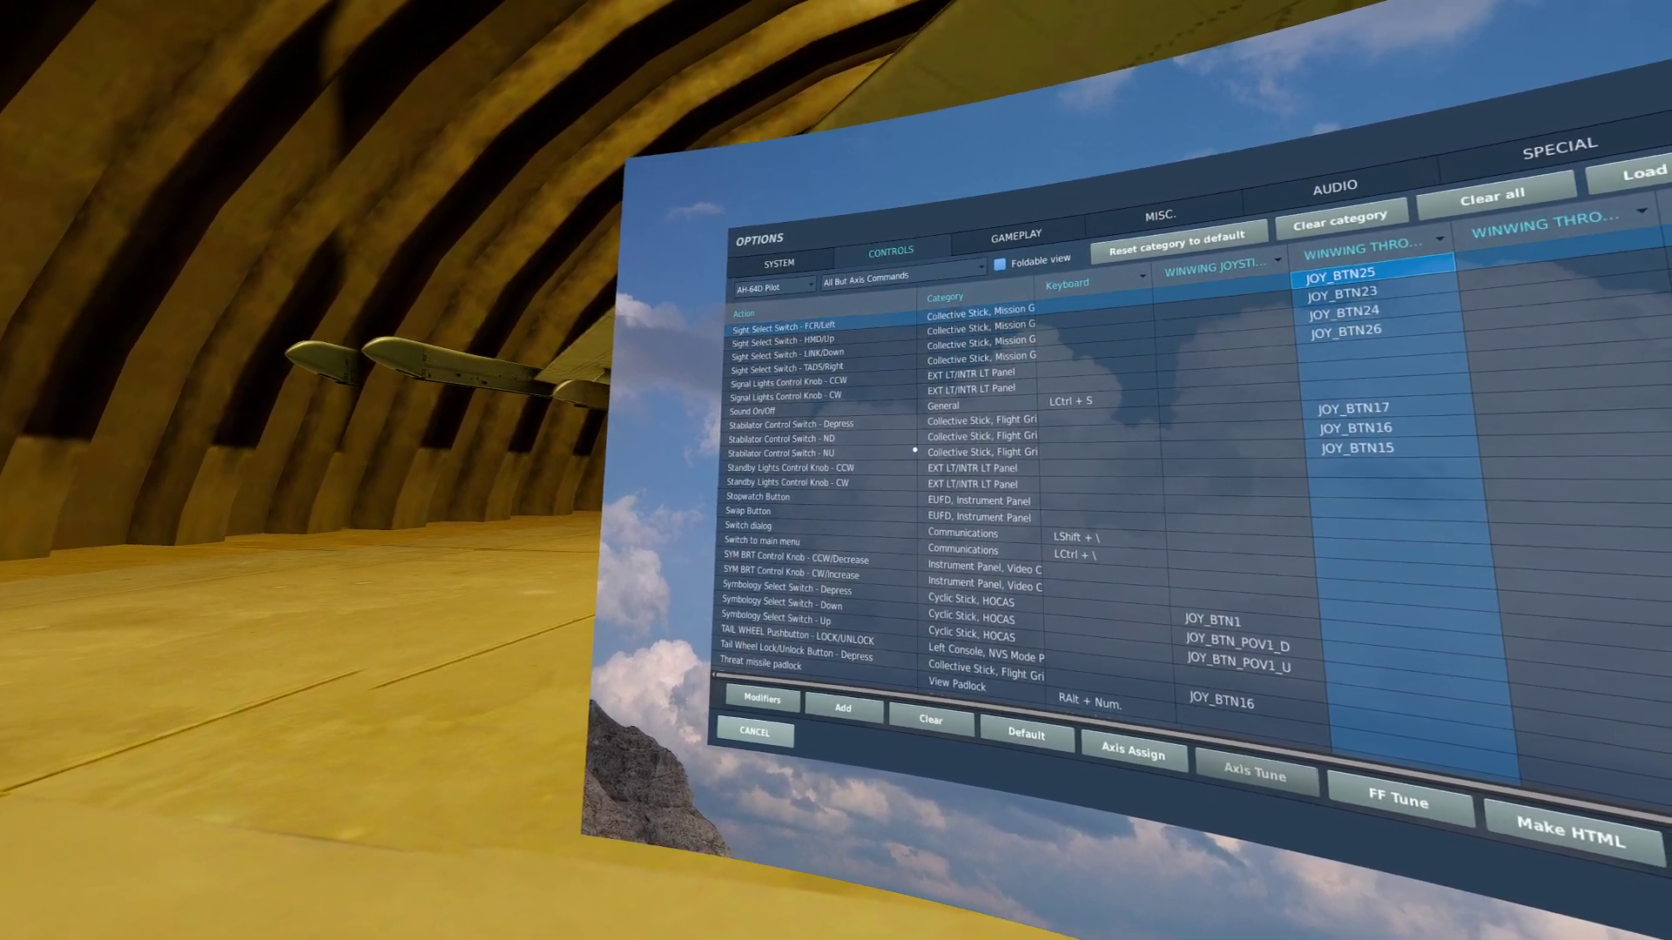
pyautogui.press('Up')
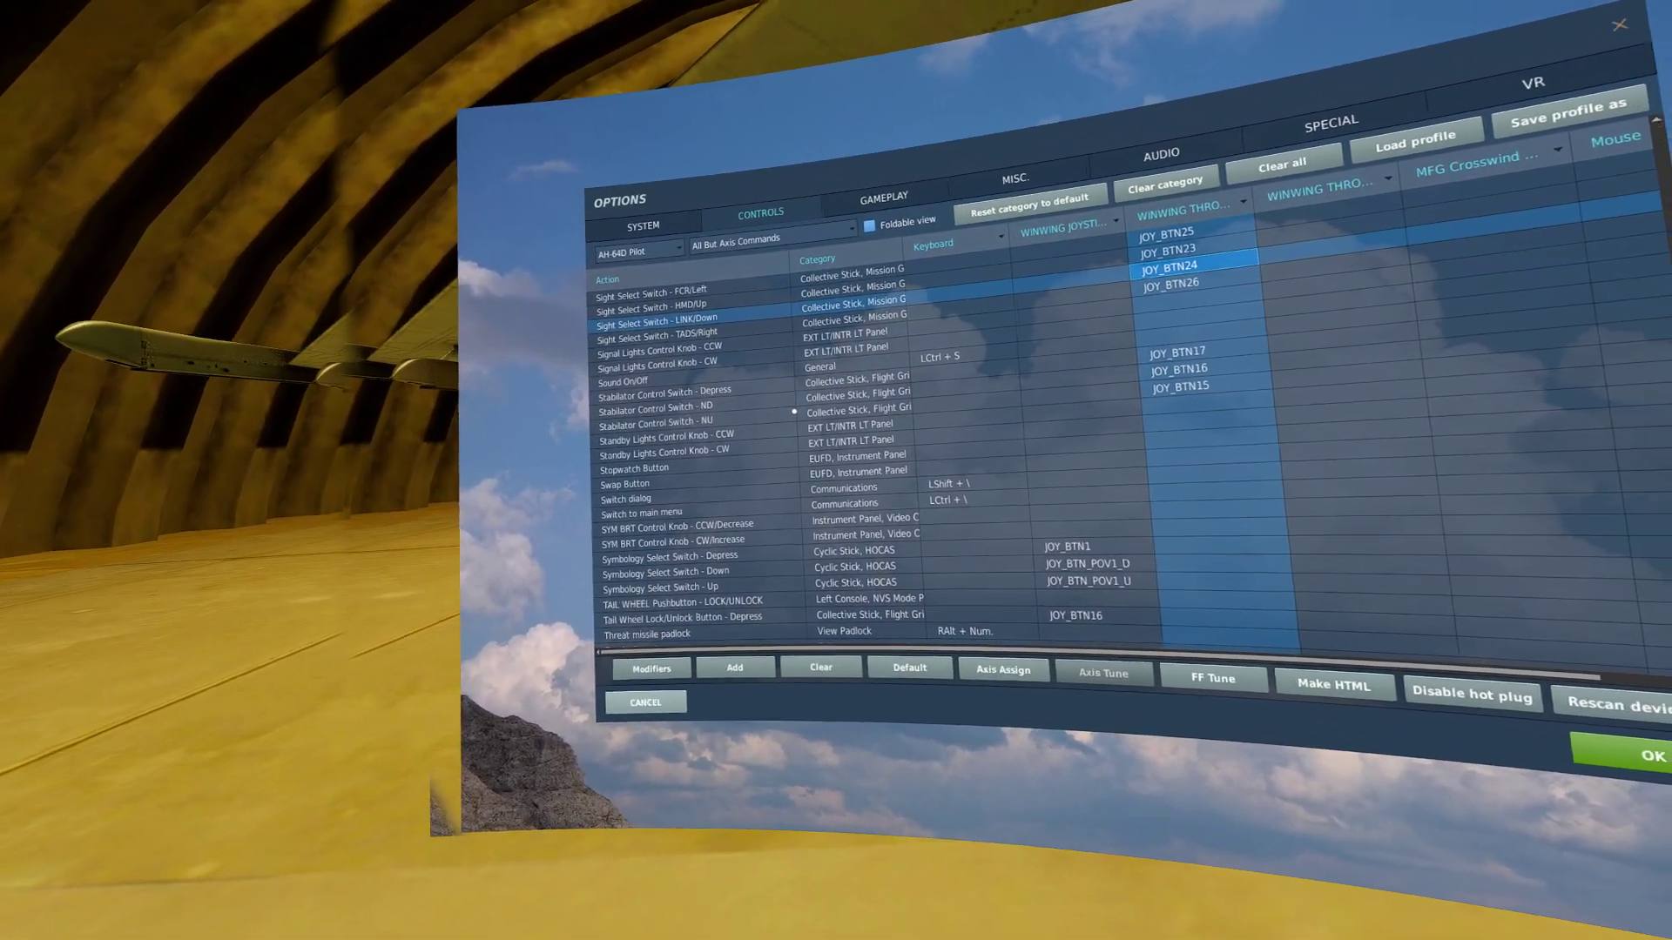
pyautogui.press('pageup')
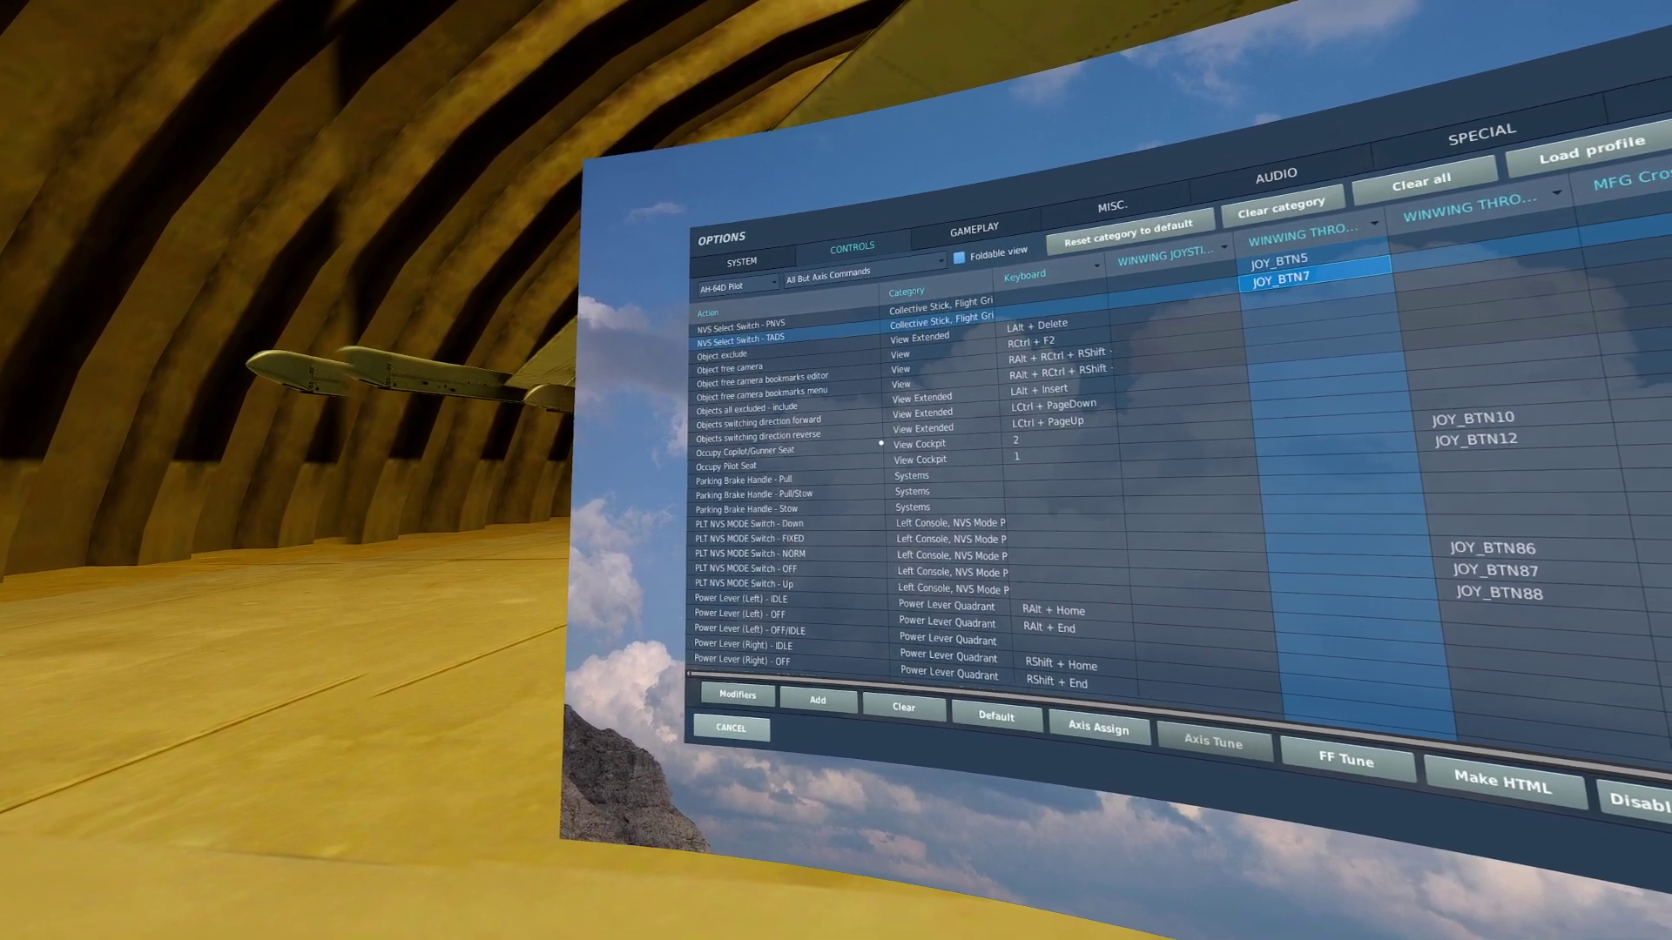
# - Compare the NVS Select PNVS (JOY_BTN5) and TADS (JOY_BTN7) binding rows
pyautogui.press('Up')
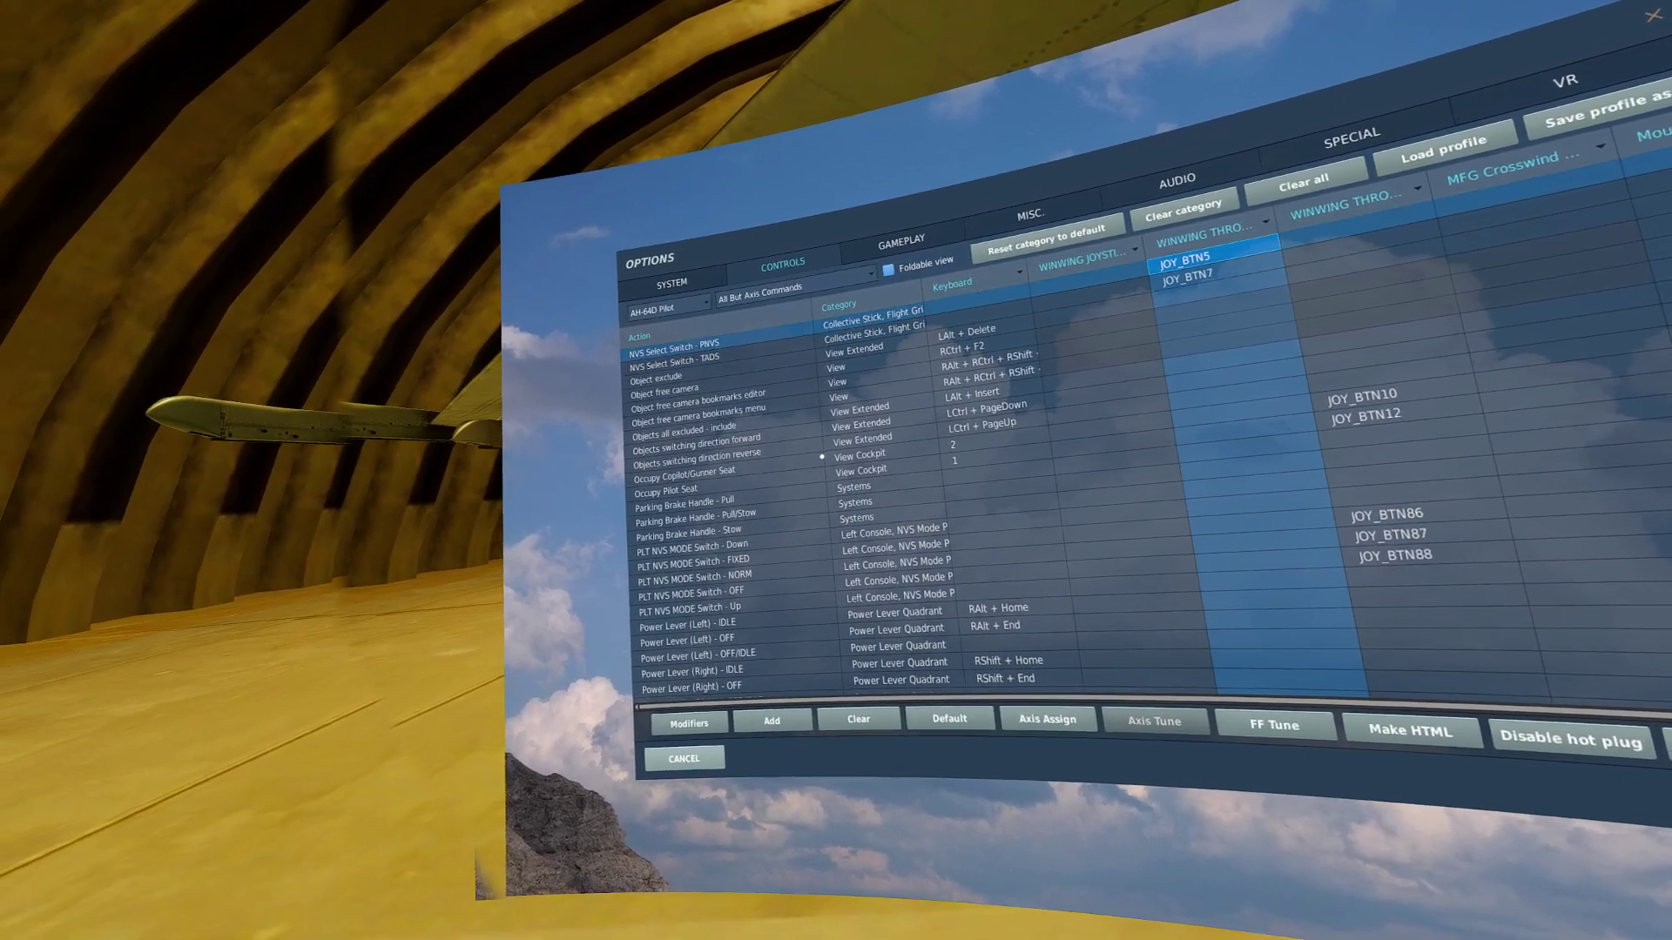
pyautogui.press('Down')
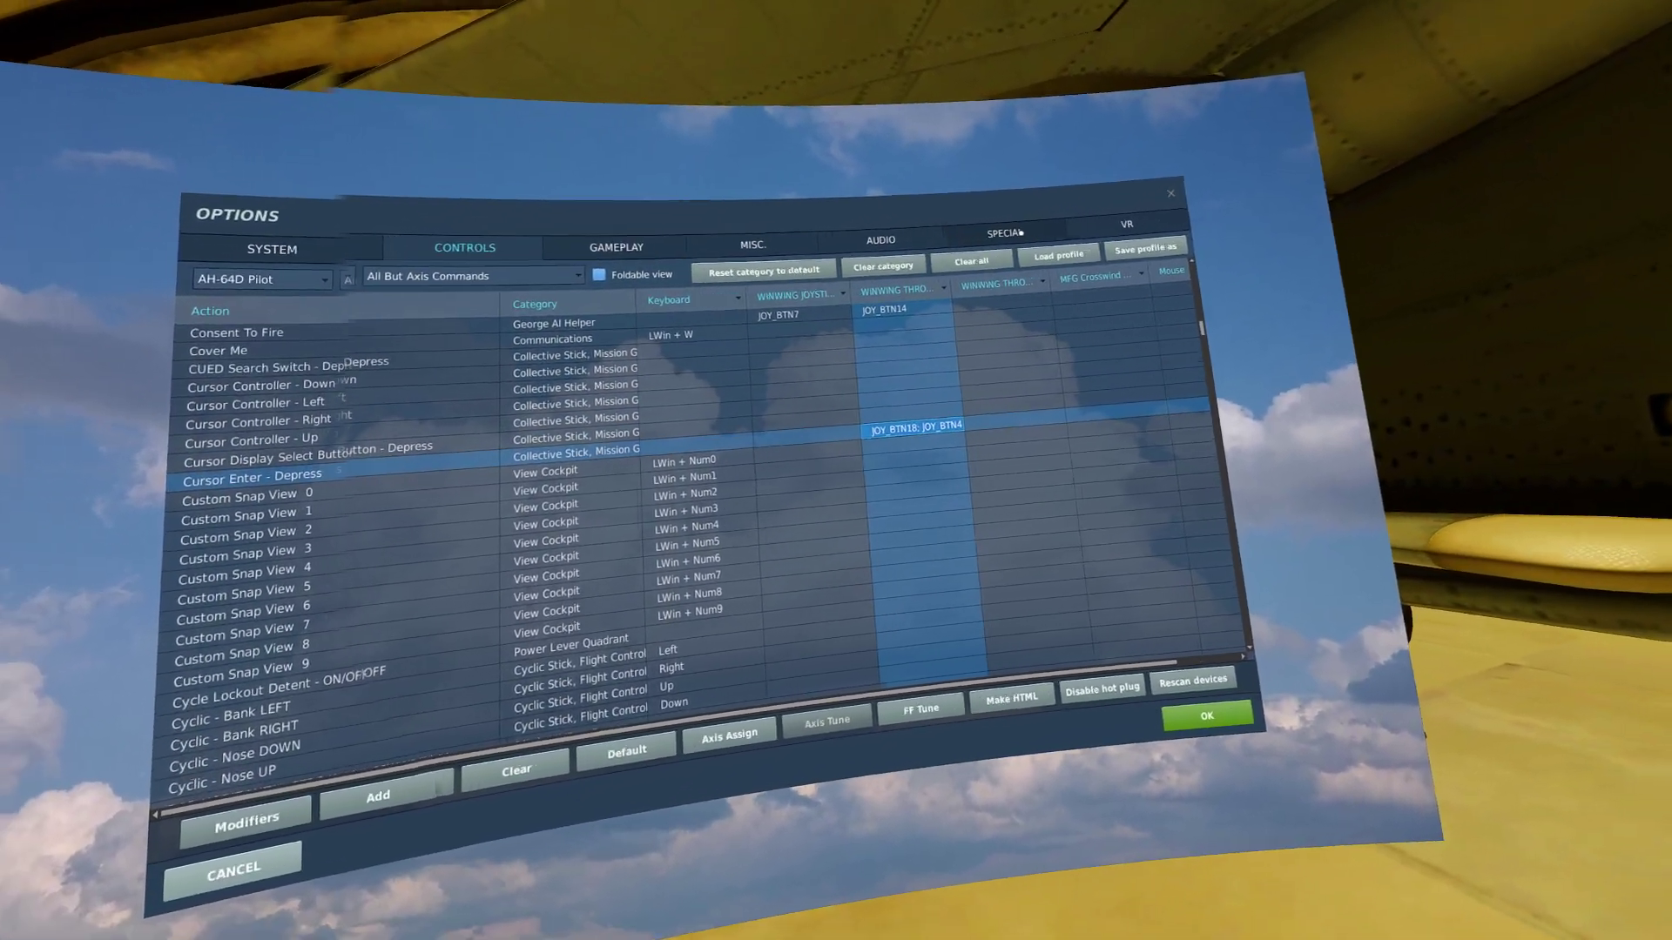
# - On the AH-64D SPECIAL tab, leave CYCLIC TRIMMER MODE at Central Position Trimmer Mode
pyautogui.click(1419, 90)
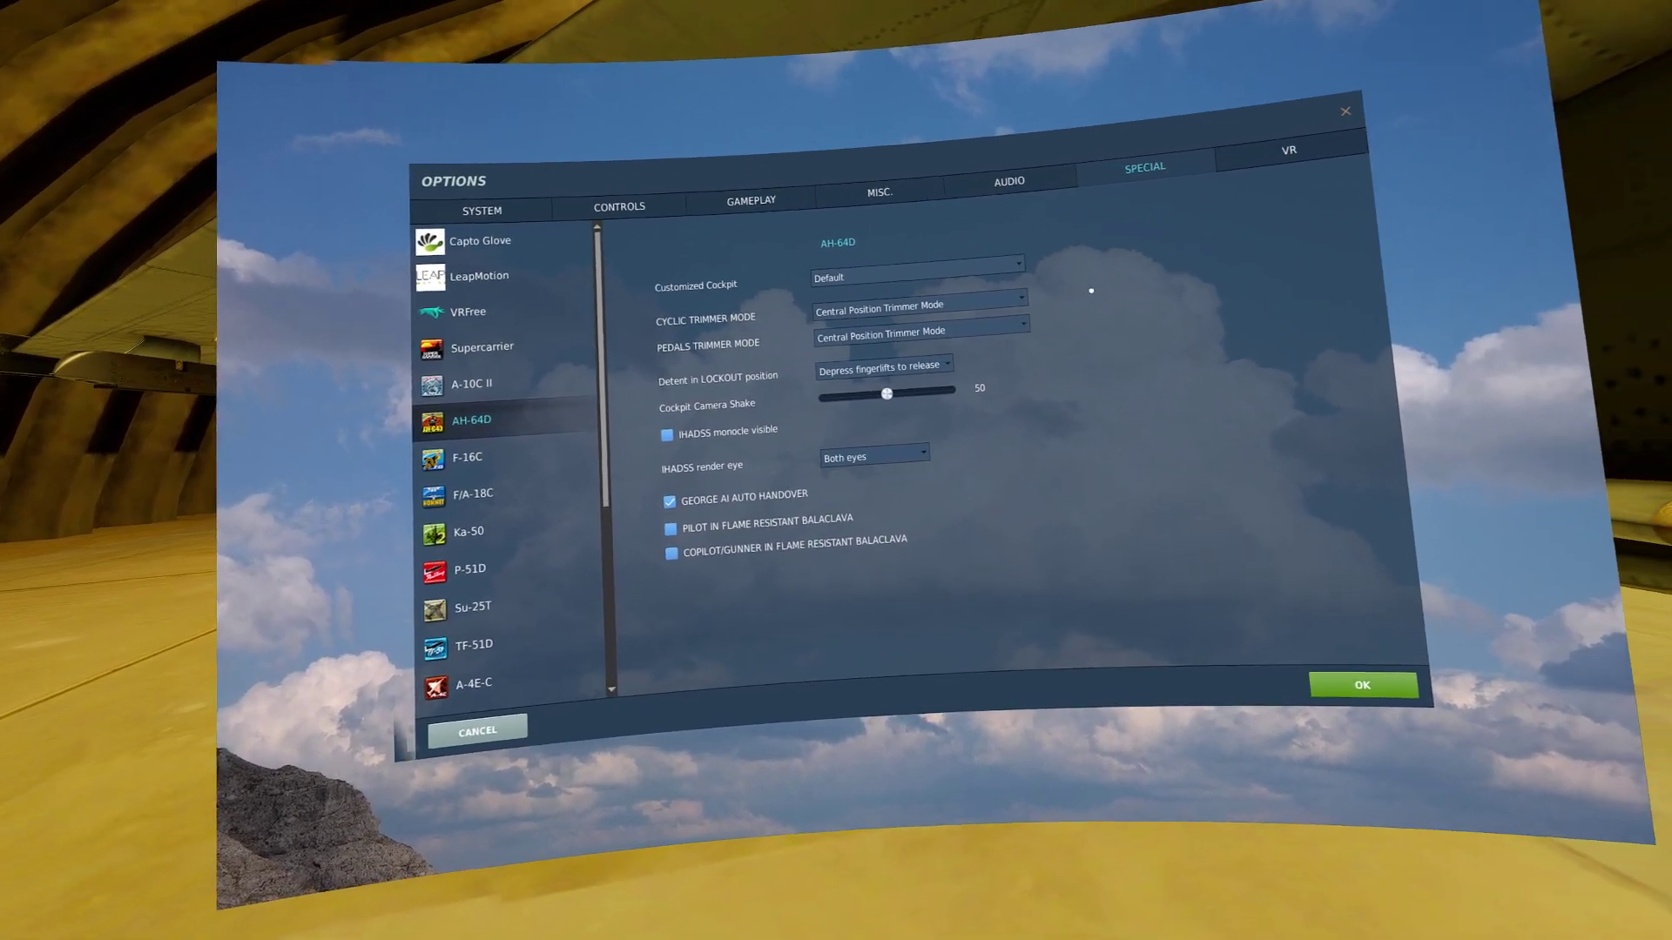
pyautogui.click(1045, 291)
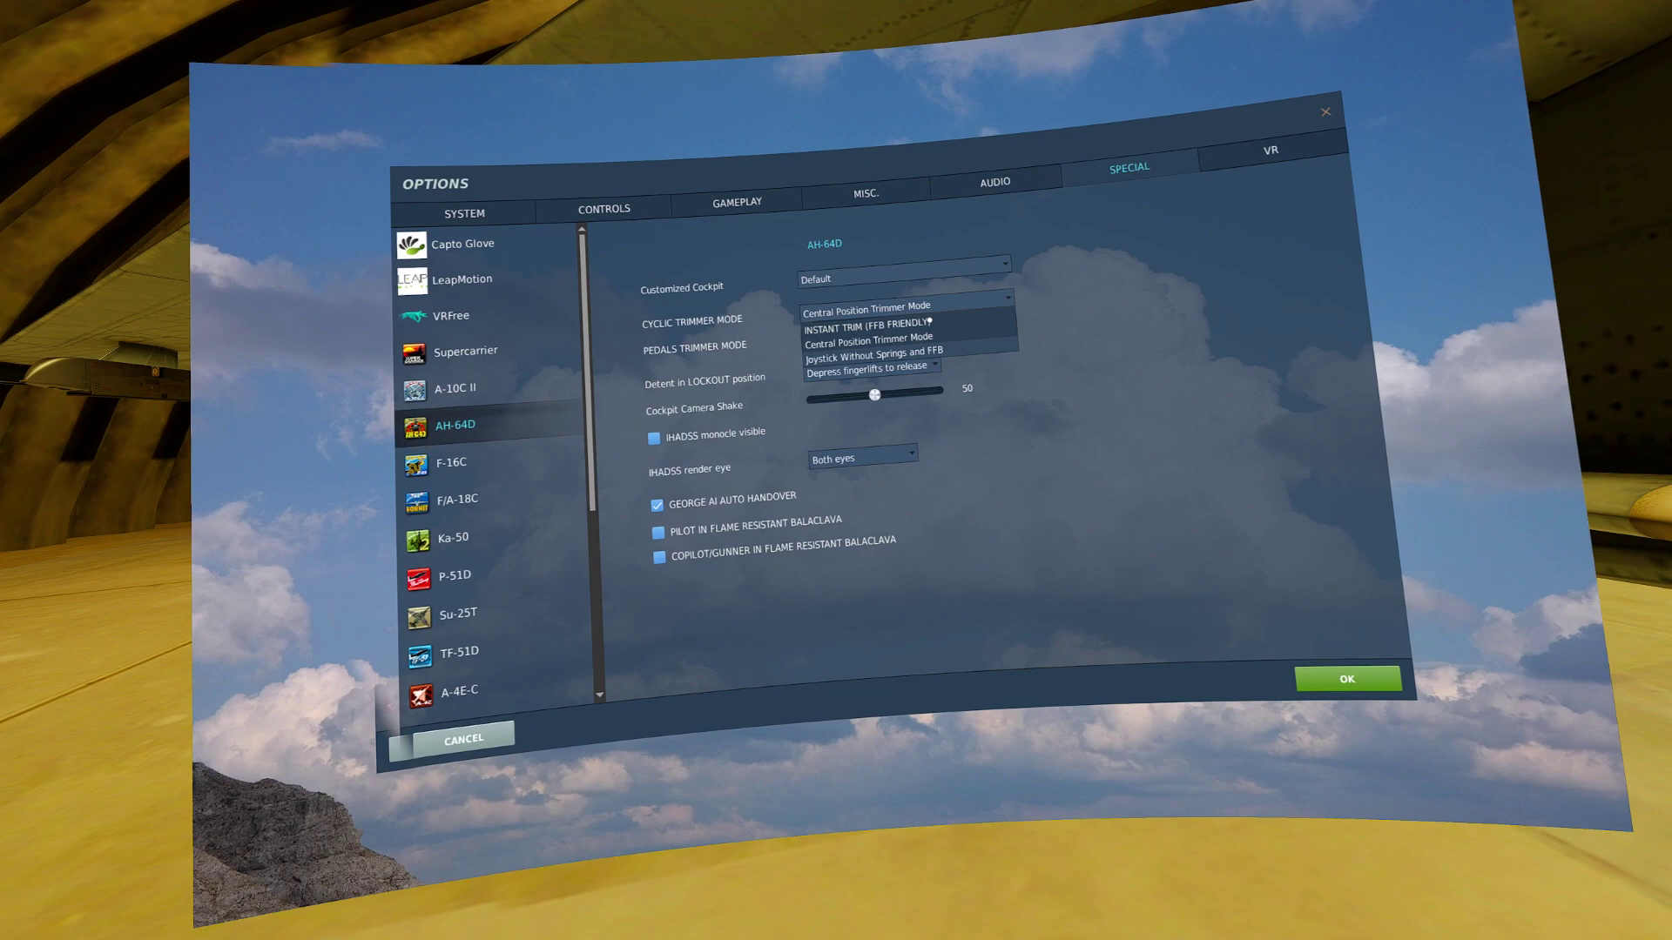
pyautogui.click(1031, 339)
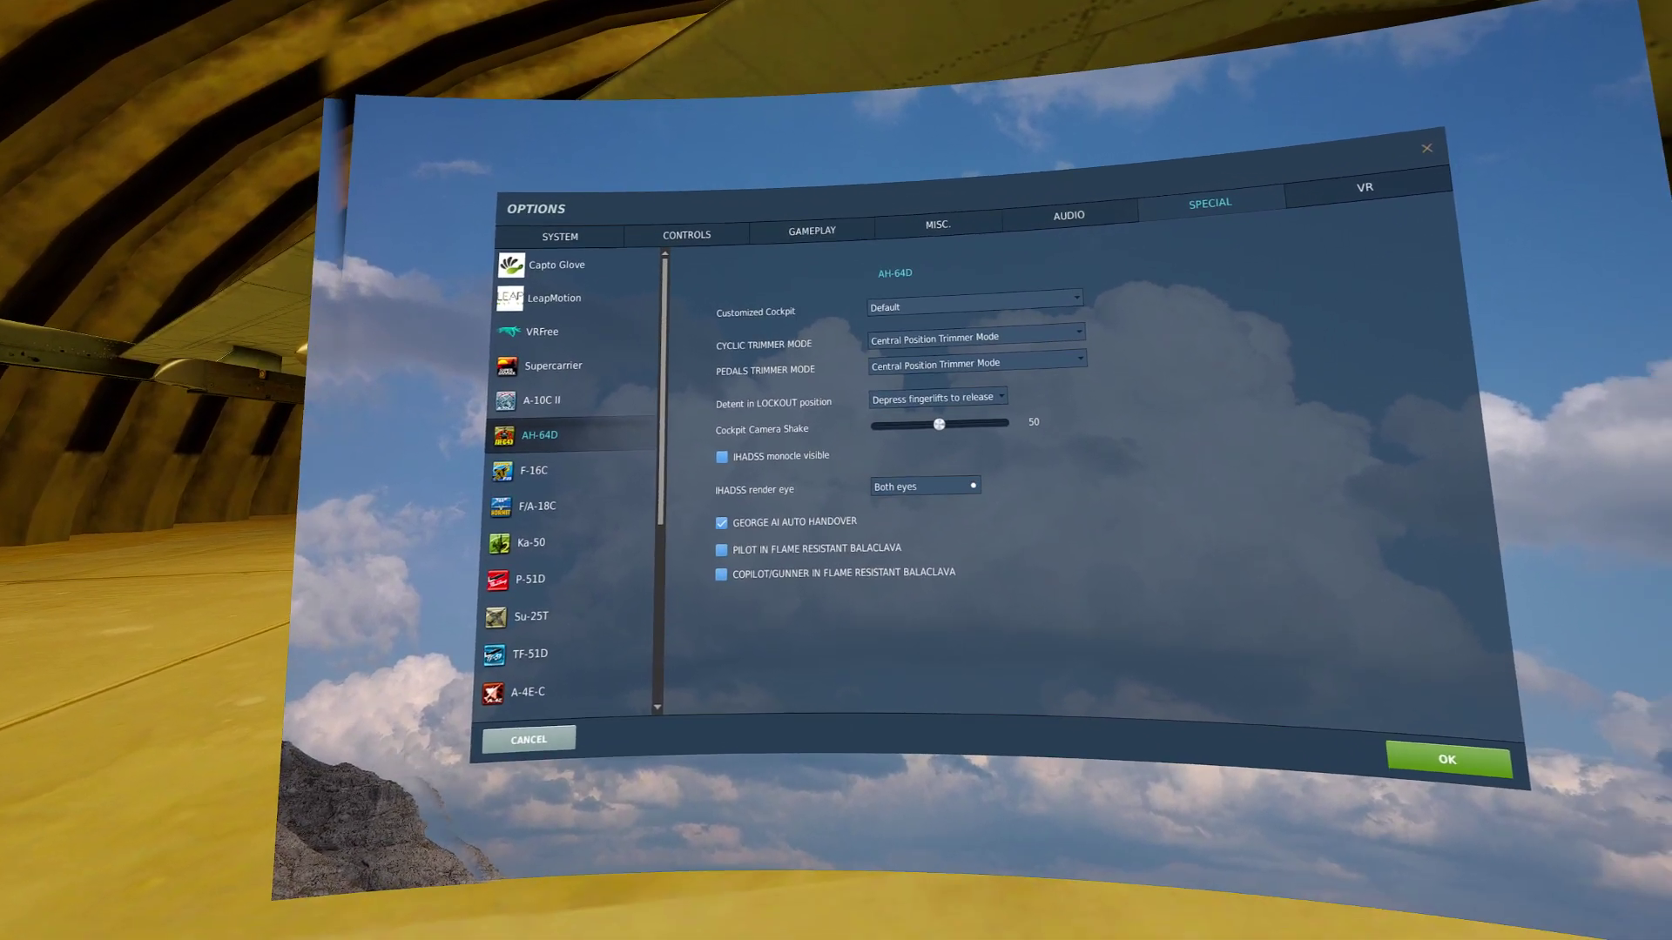
pyautogui.click(973, 485)
pyautogui.click(973, 485)
pyautogui.click(972, 484)
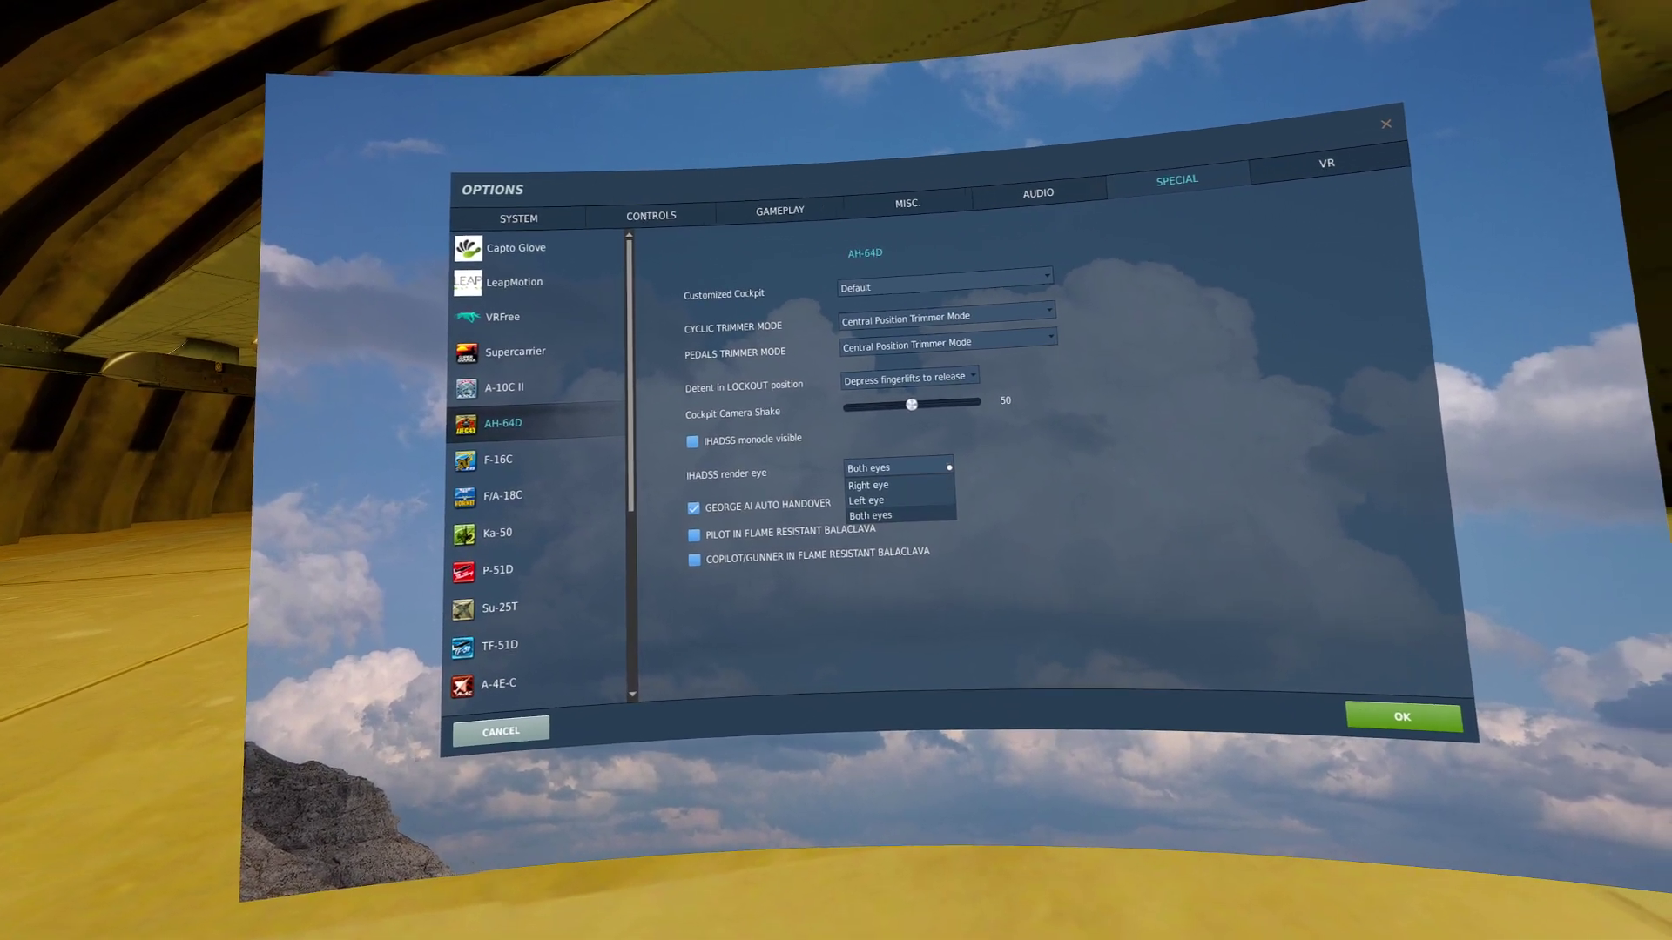
pyautogui.click(972, 484)
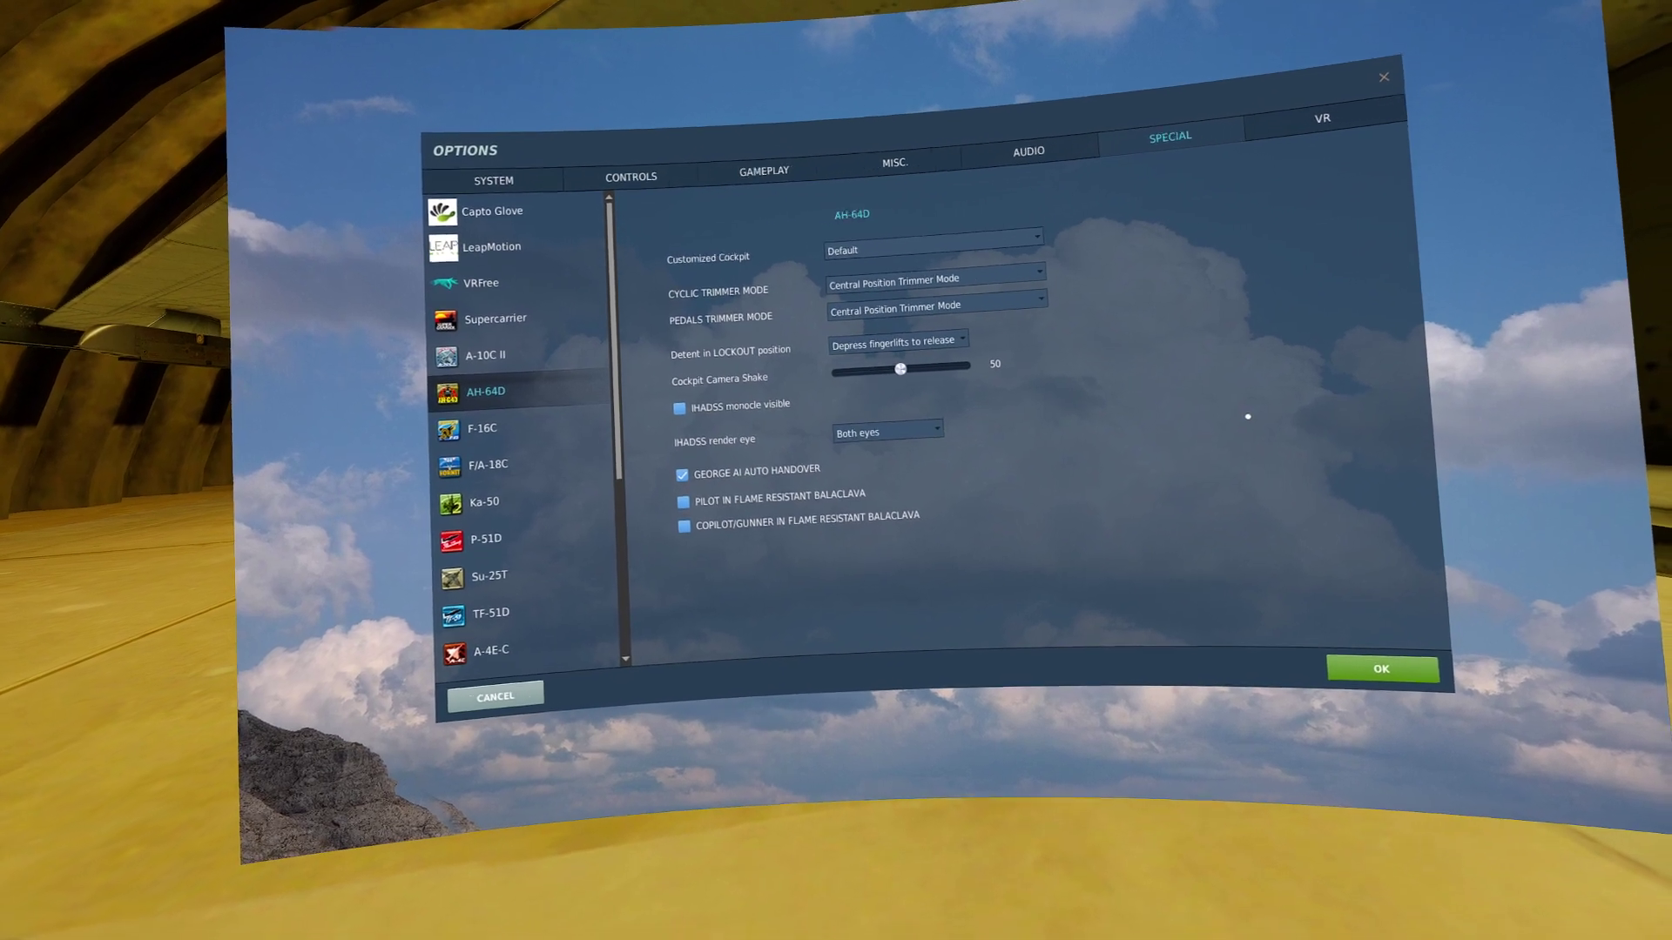
pyautogui.click(914, 429)
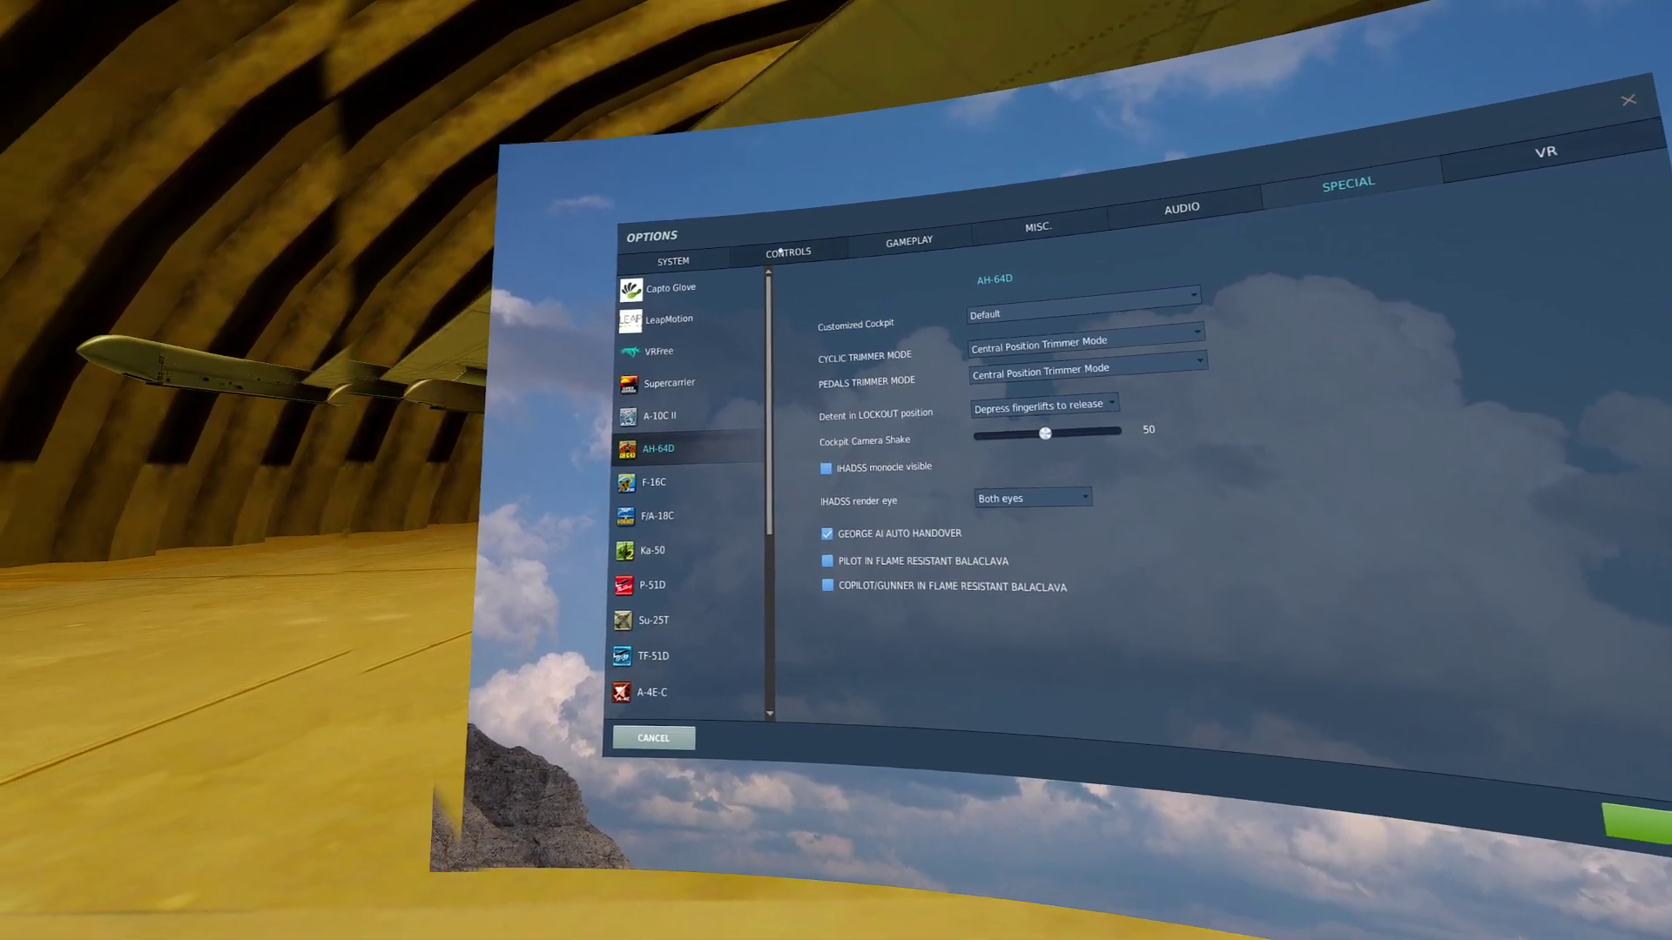
# - Switch back to the CONTROLS tab showing the AH-64D Pilot bindings table
pyautogui.click(780, 252)
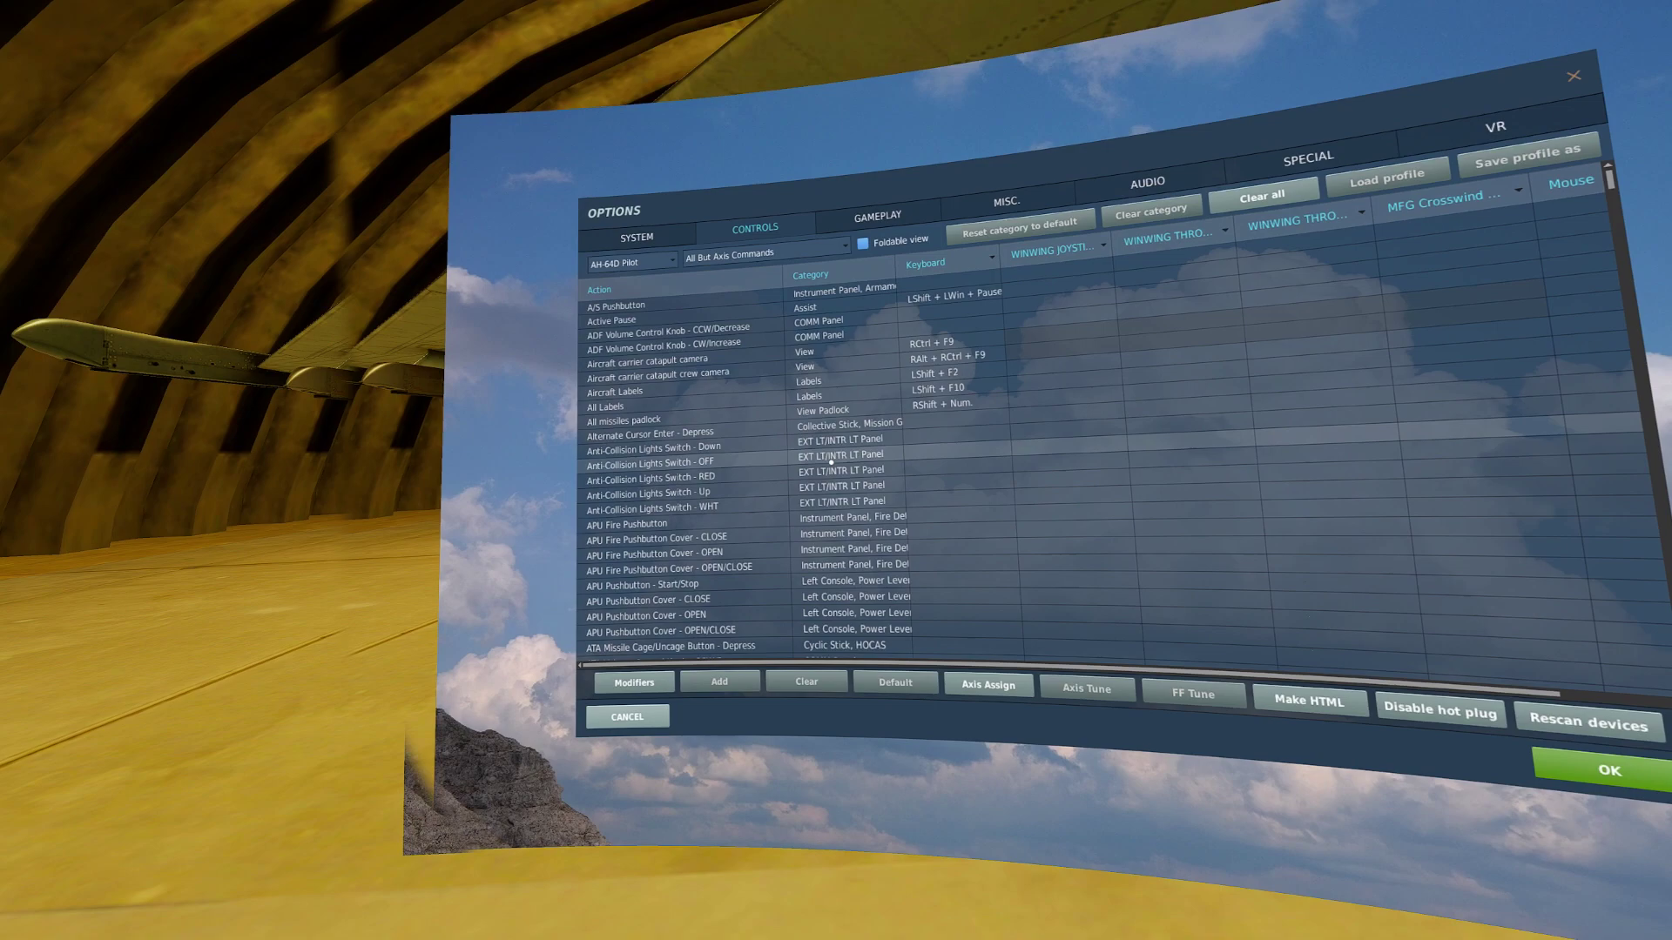